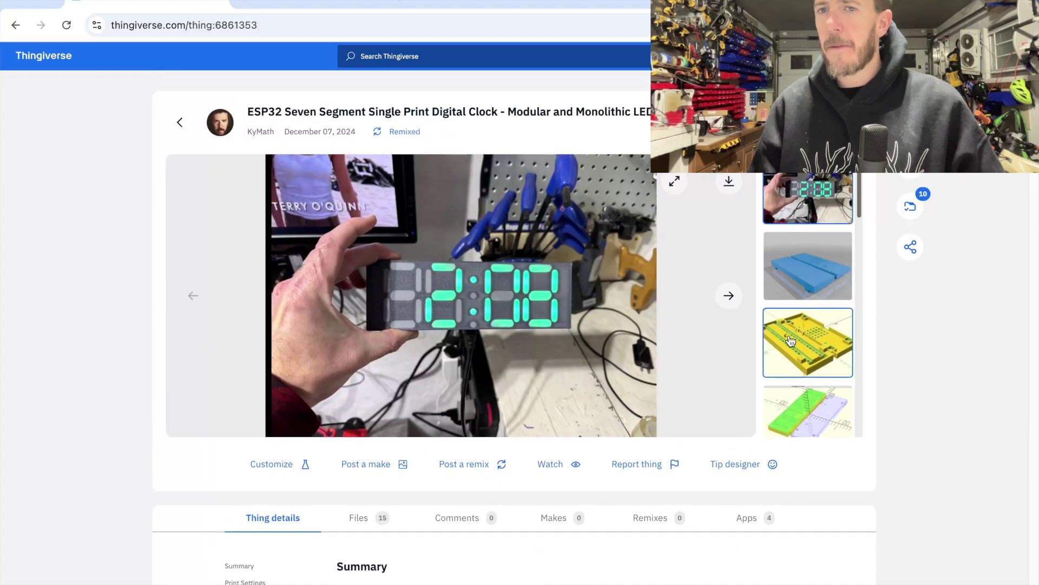
View the yellow enclosure render, scroll the project's file list to FourDigit_wLid, then check Downloads.
click(790, 340)
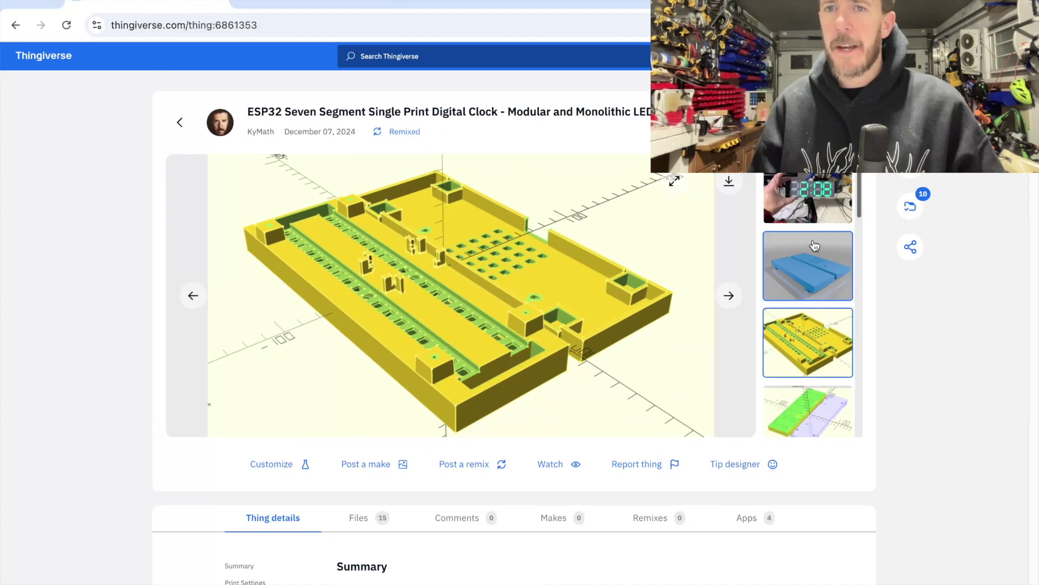
scroll(398, 330, down, 3)
click(365, 342)
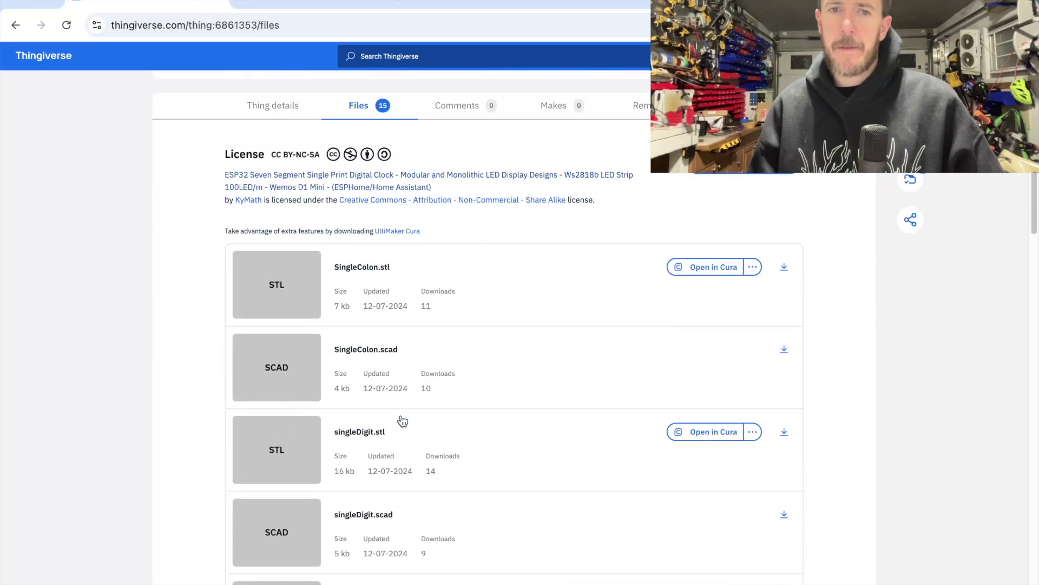
scroll(399, 420, down, 6)
scroll(360, 428, down, 10)
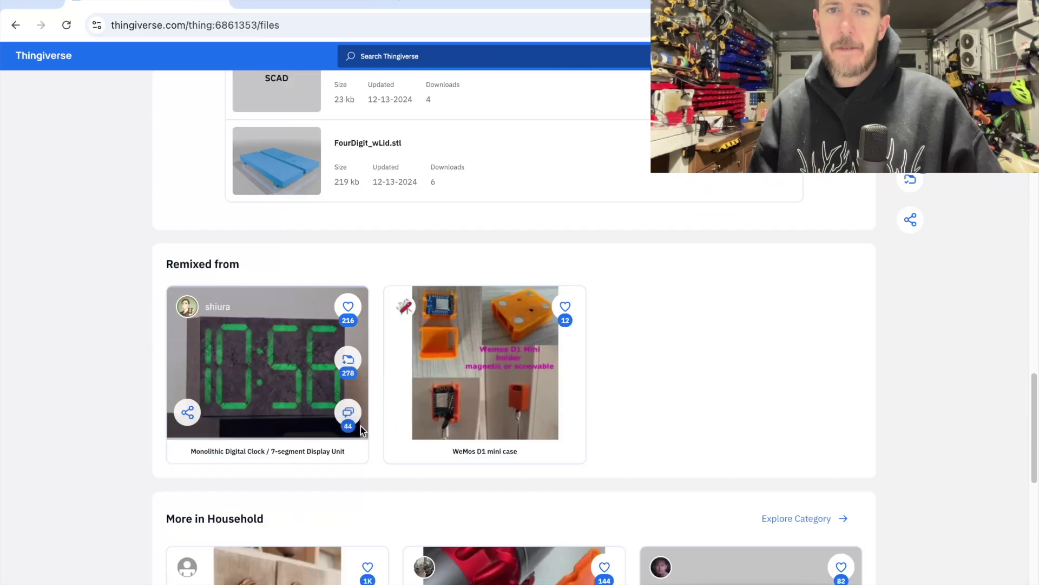
scroll(361, 425, up, 2)
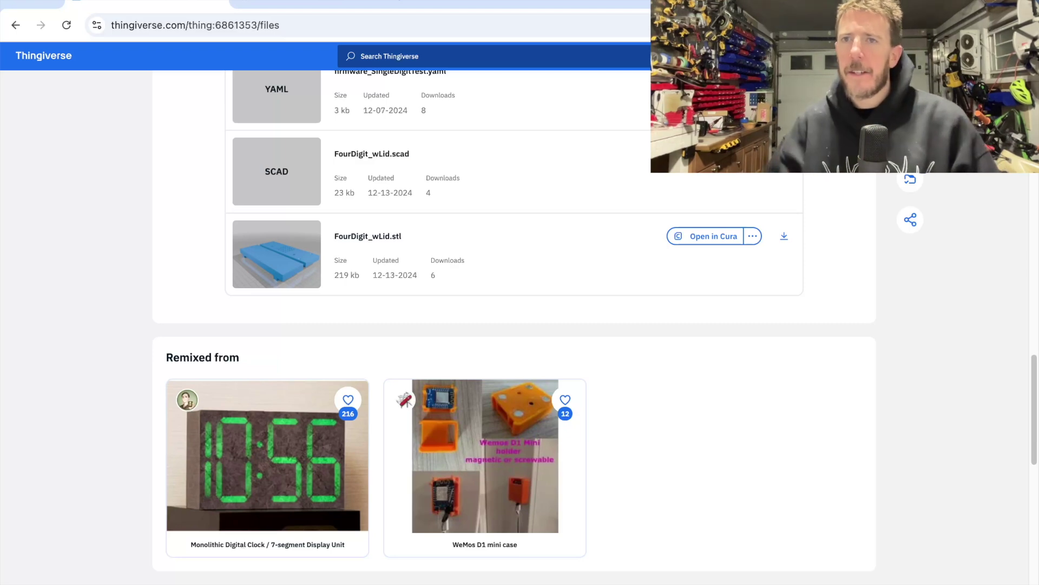
click(612, 134)
In Finder, go from Downloads to the home folder's espFlash project folder.
shift+click(643, 178)
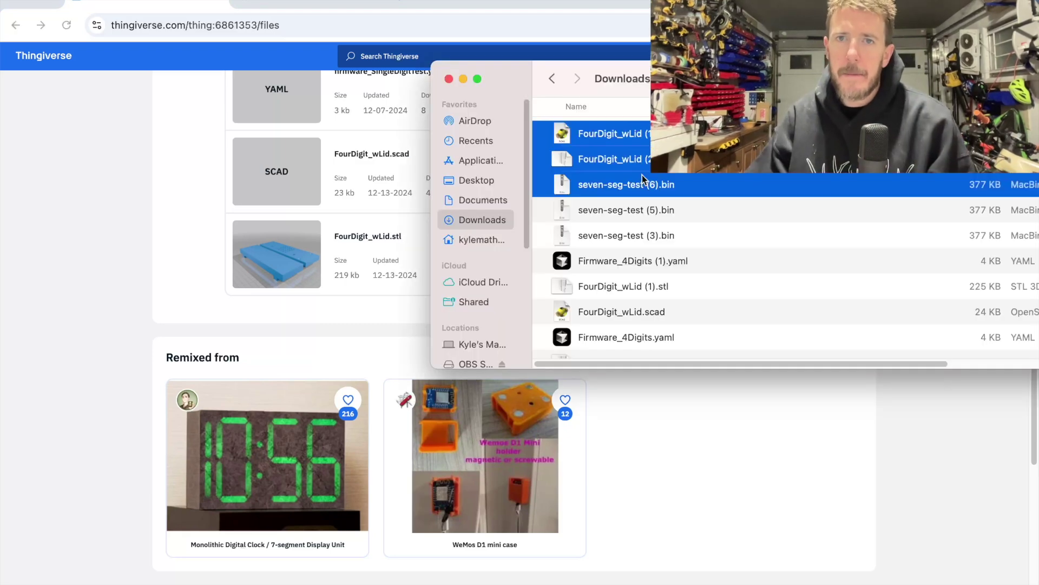
click(476, 238)
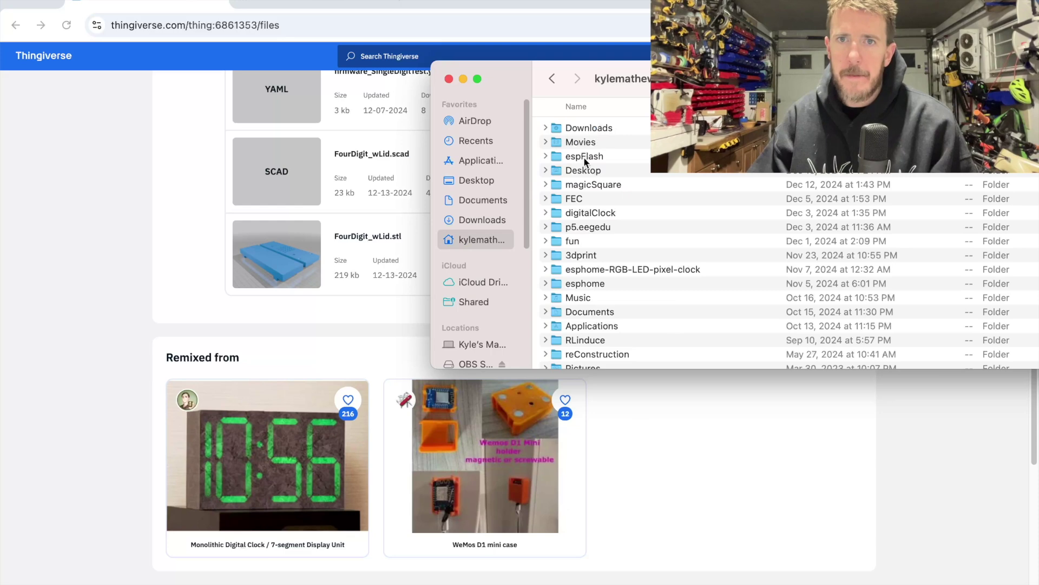
double_click(584, 157)
Search the web for 'openscad'.
click(417, 3)
text(open)
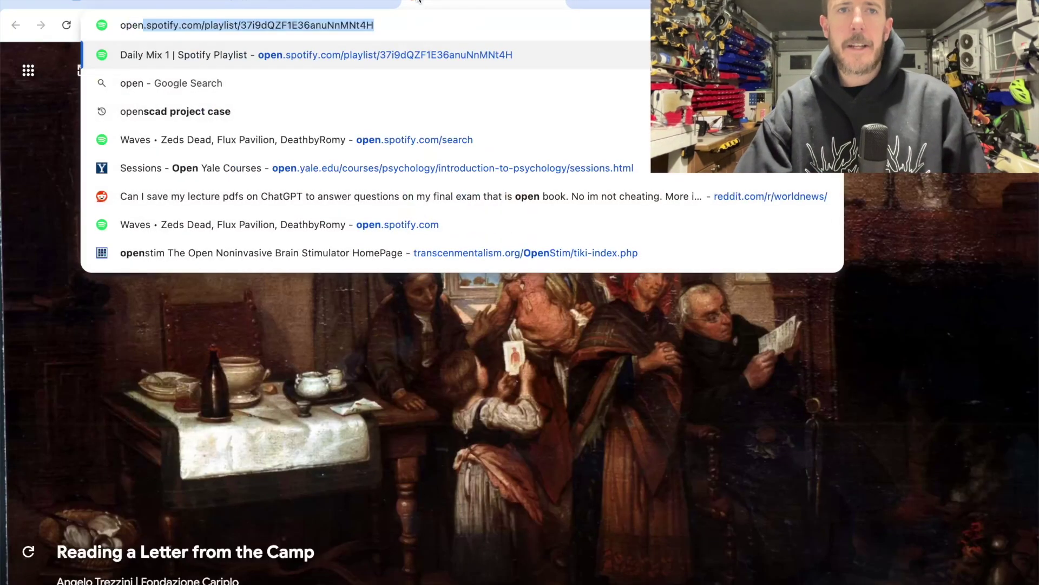
text(scad)
key(Return)
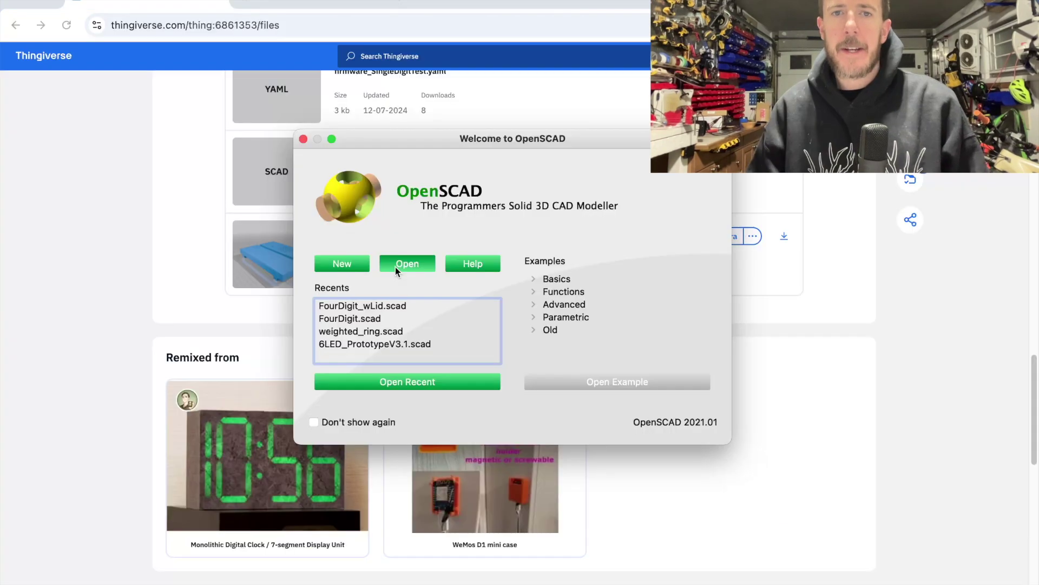
Open FourDigit_wLid.scad from Downloads and zoom out to see the clock body and purple lid.
click(396, 265)
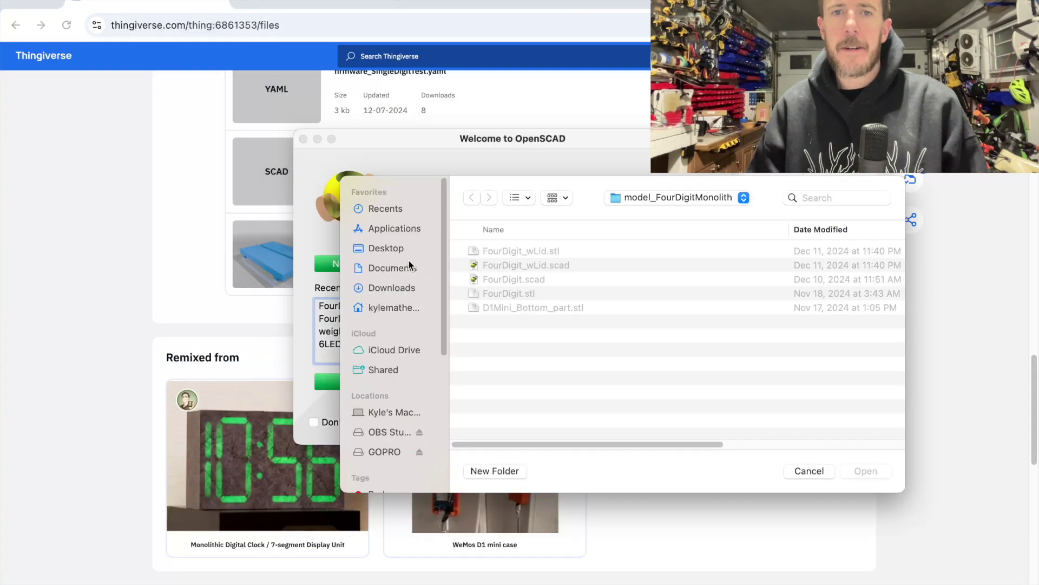
click(392, 289)
double_click(517, 306)
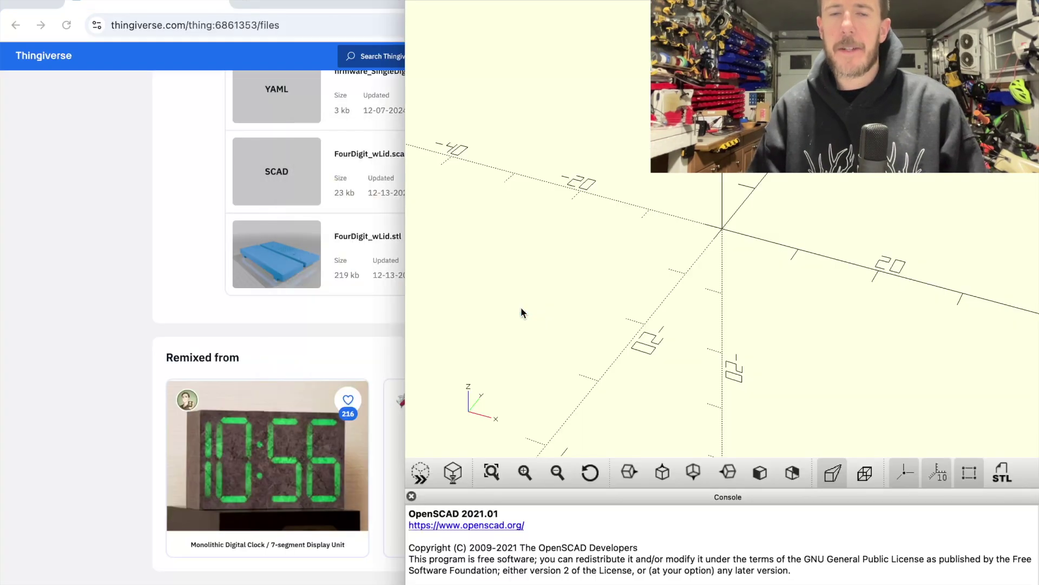
scroll(627, 248, down, 10)
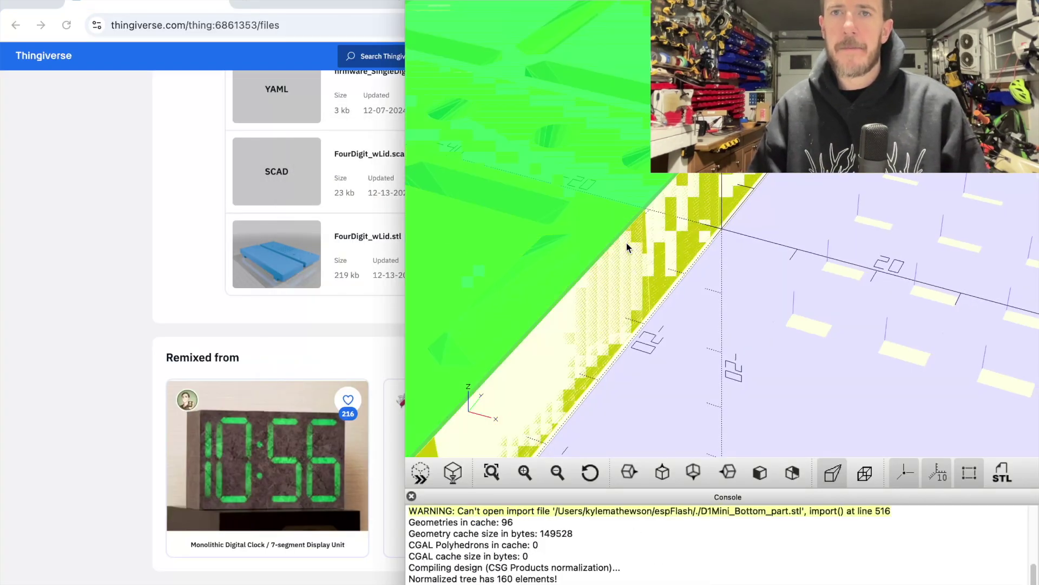
scroll(627, 247, down, 2)
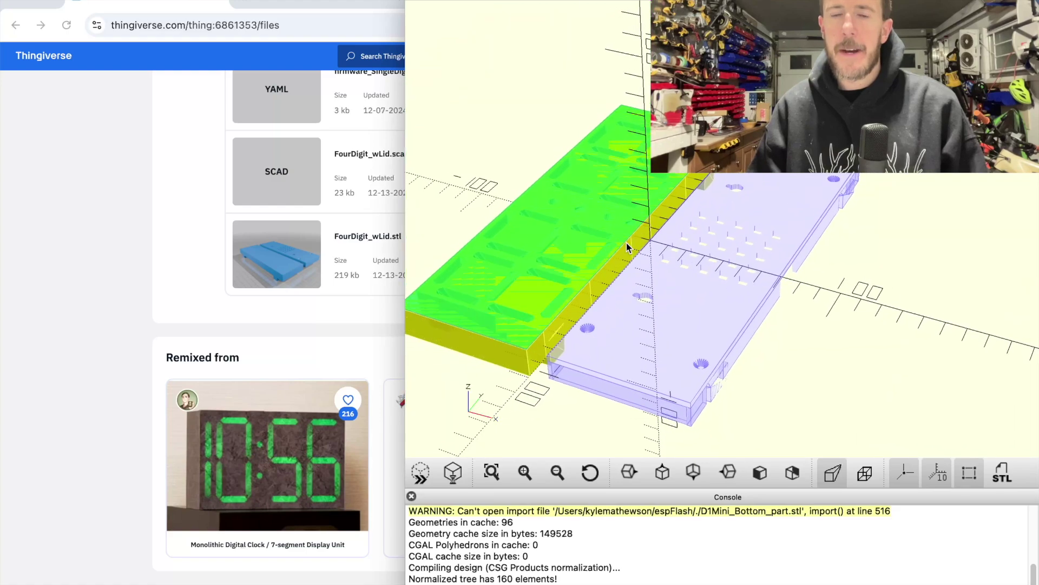
click(247, 2)
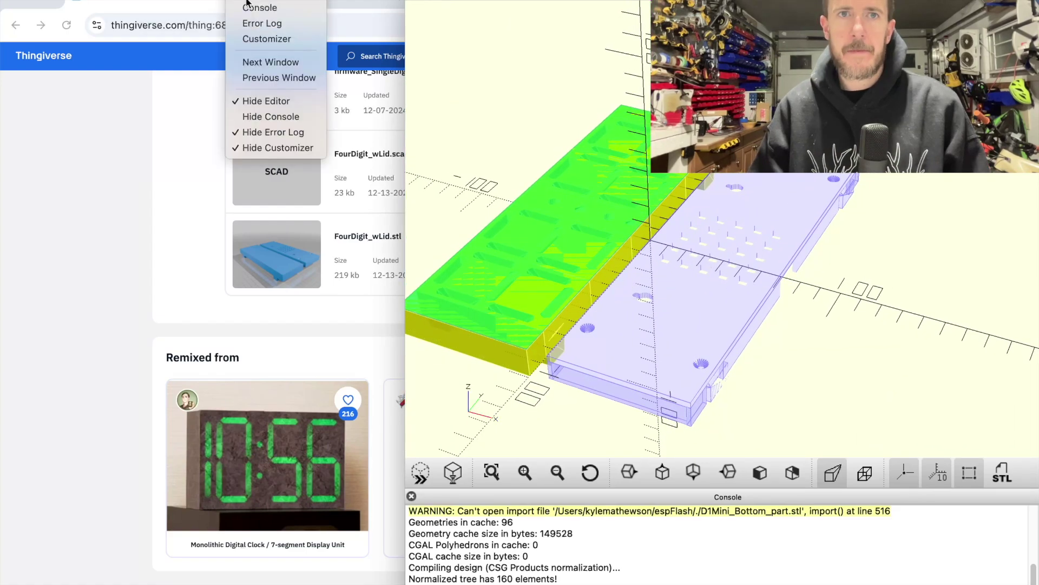
Bring back the code editor and maximize the OpenSCAD window.
click(266, 100)
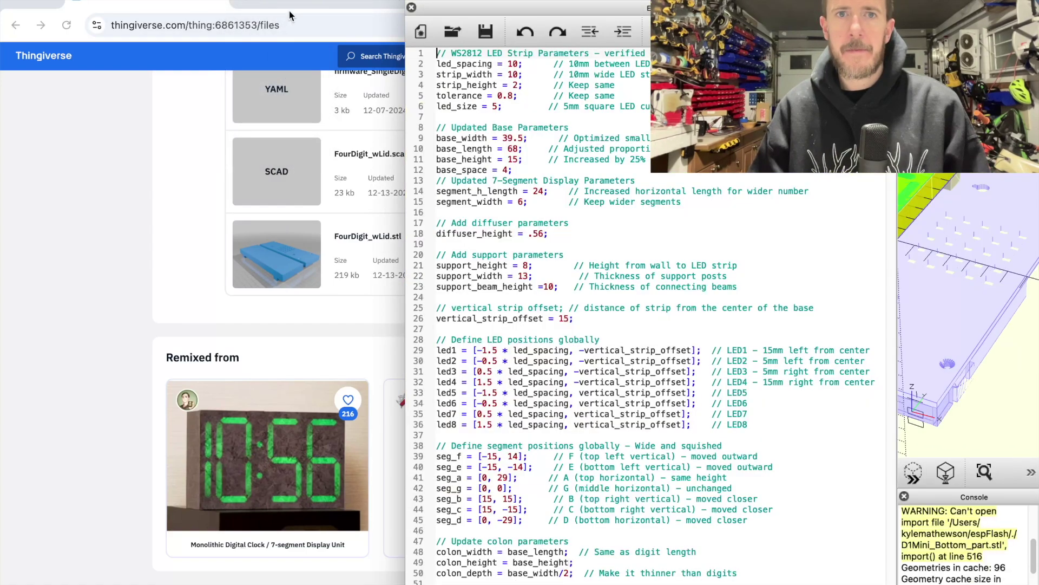
double_click(587, 14)
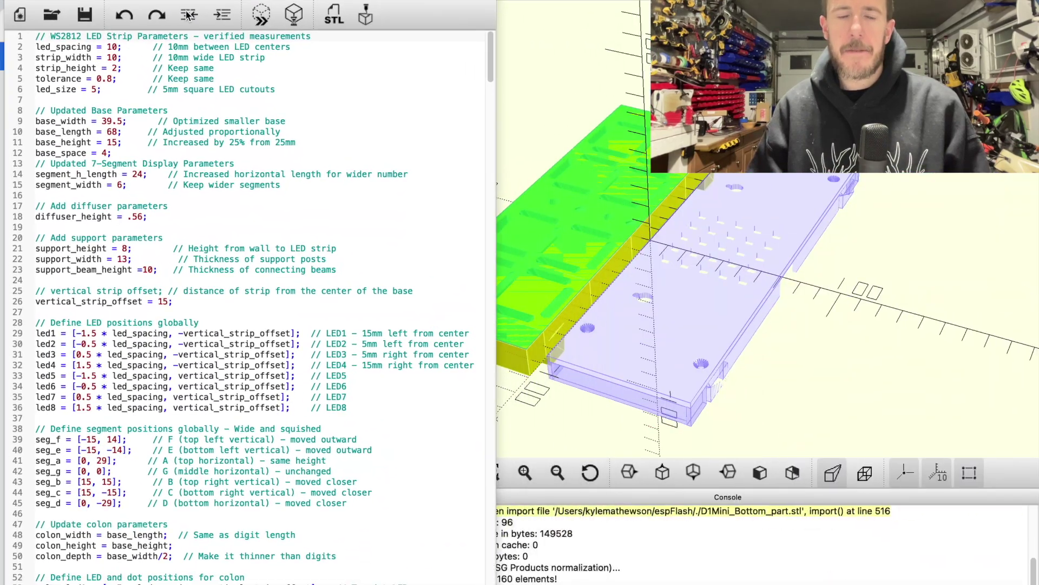
double_click(187, 15)
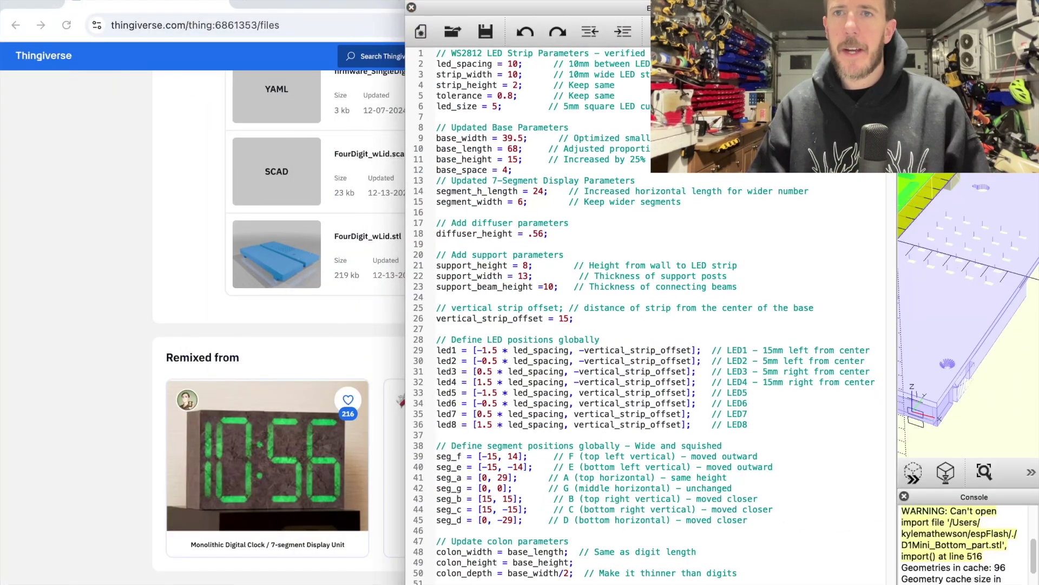
double_click(528, 7)
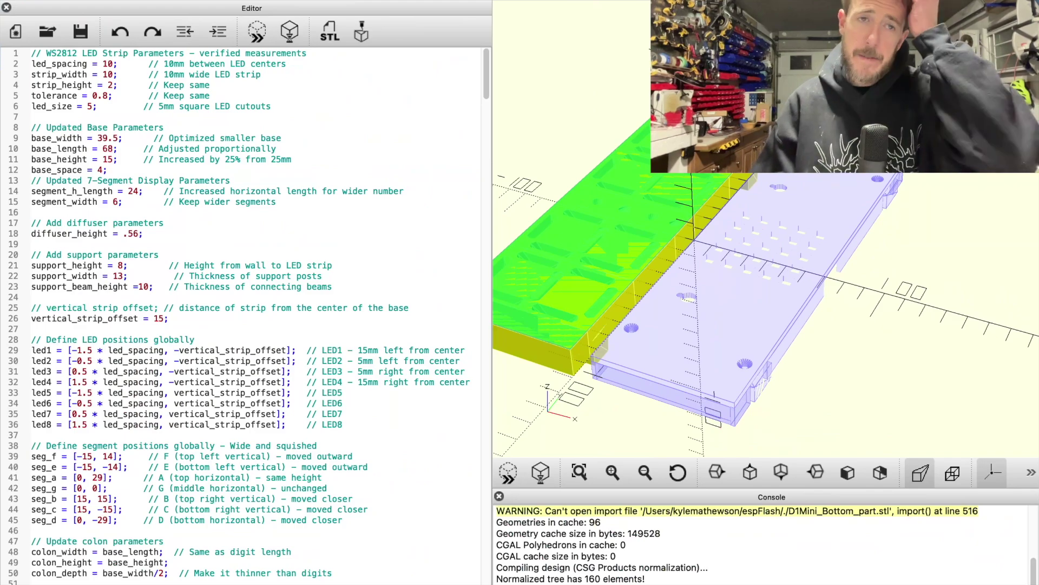
Change diffuser_height on line 18 from .56 to .84 and re-render the preview with F5.
scroll(188, 375, down, 20)
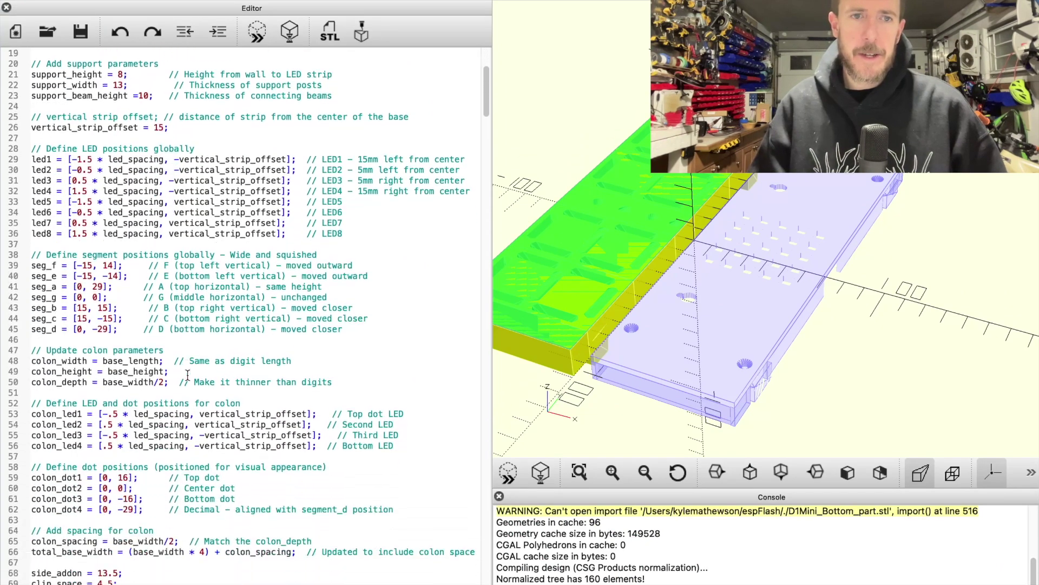
scroll(188, 375, down, 6)
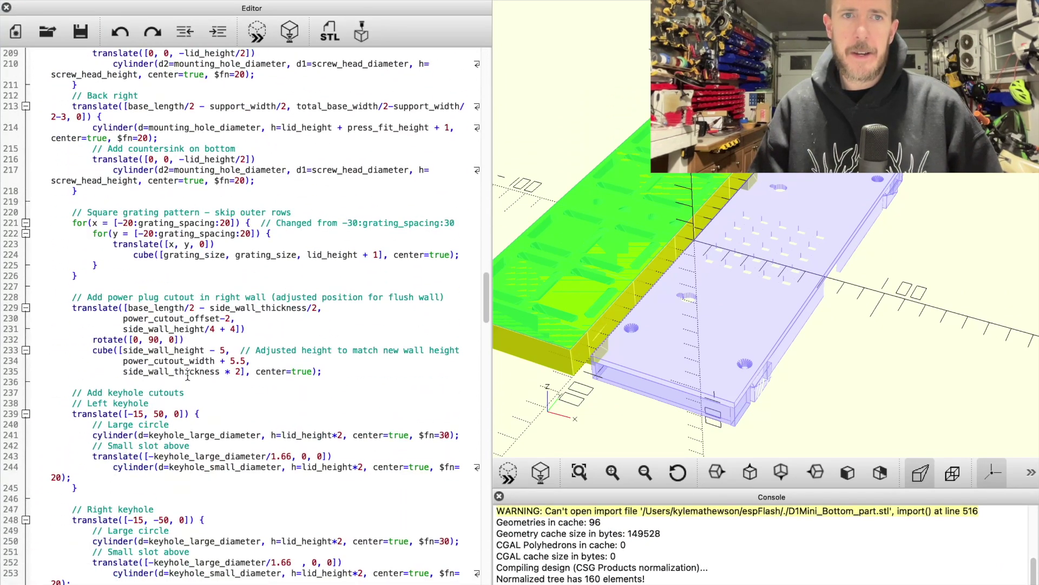
scroll(187, 375, down, 1)
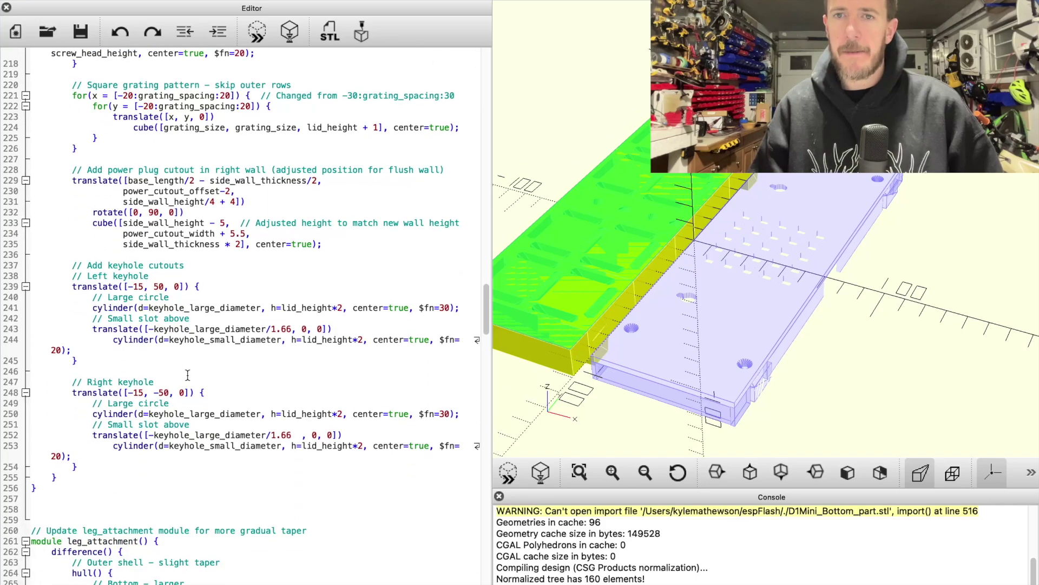
scroll(188, 375, down, 20)
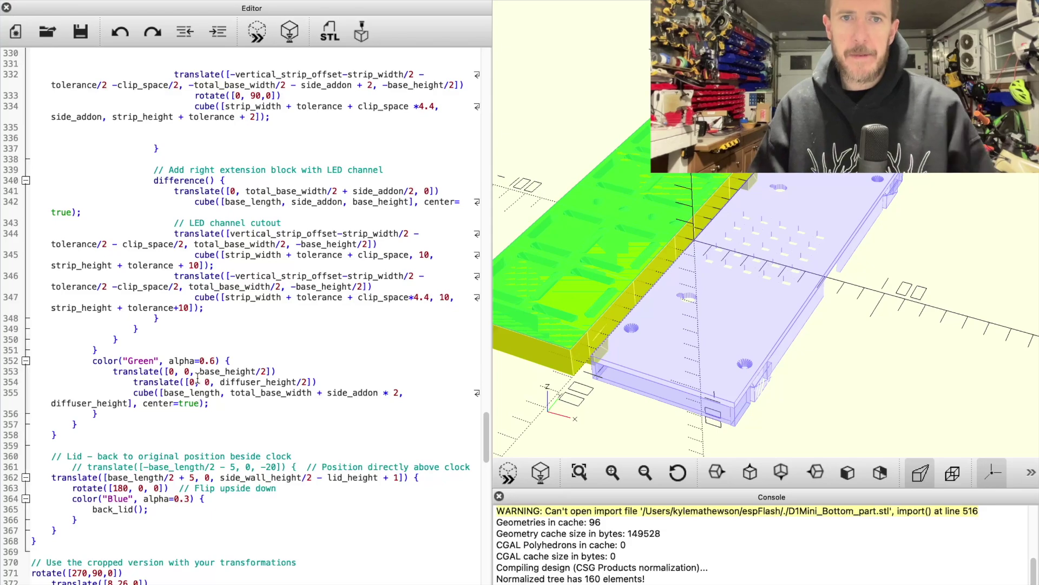
scroll(197, 377, up, 20)
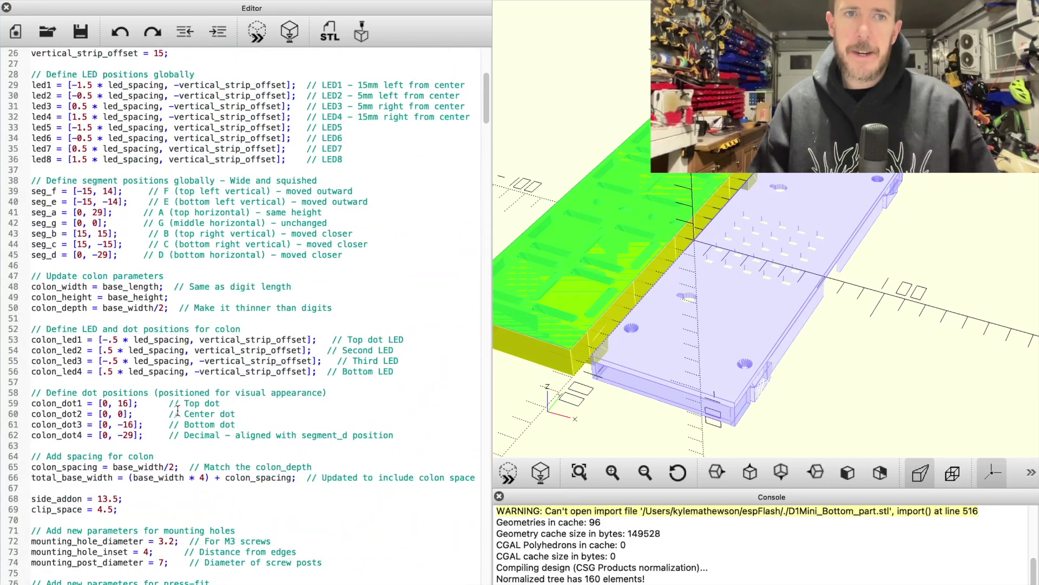
scroll(178, 411, up, 5)
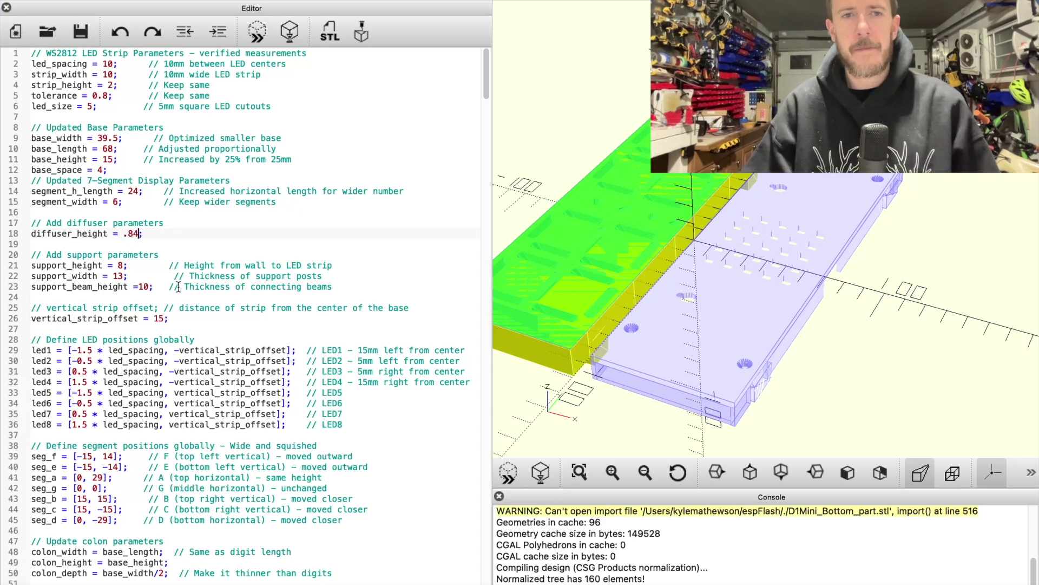
key(F5)
scroll(243, 330, down, 1)
Inspect the thicker diffuser from the Right and orthographic Front views with slight tilts.
drag(801, 304, 908, 341)
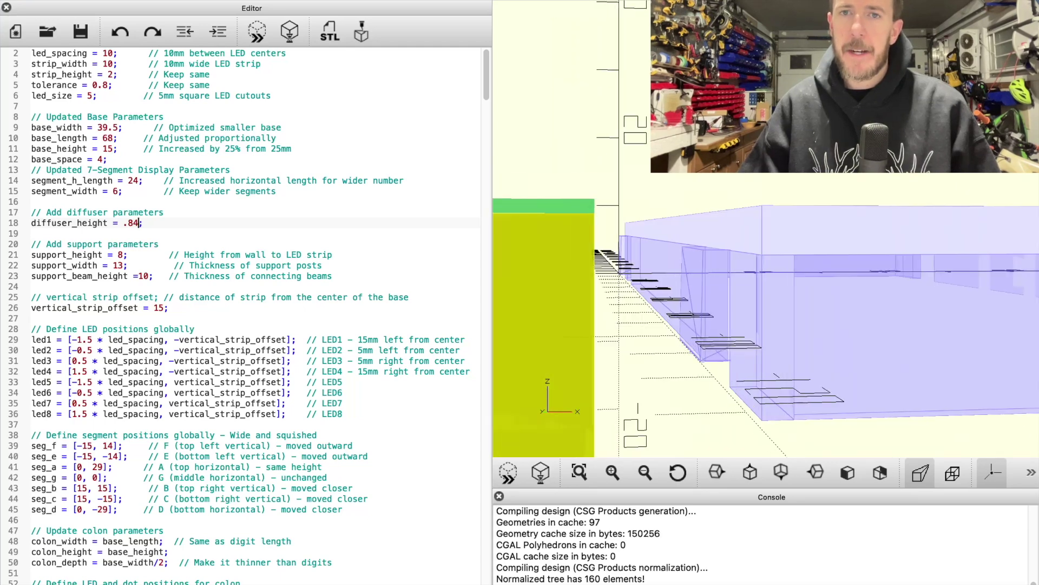
click(715, 473)
click(750, 472)
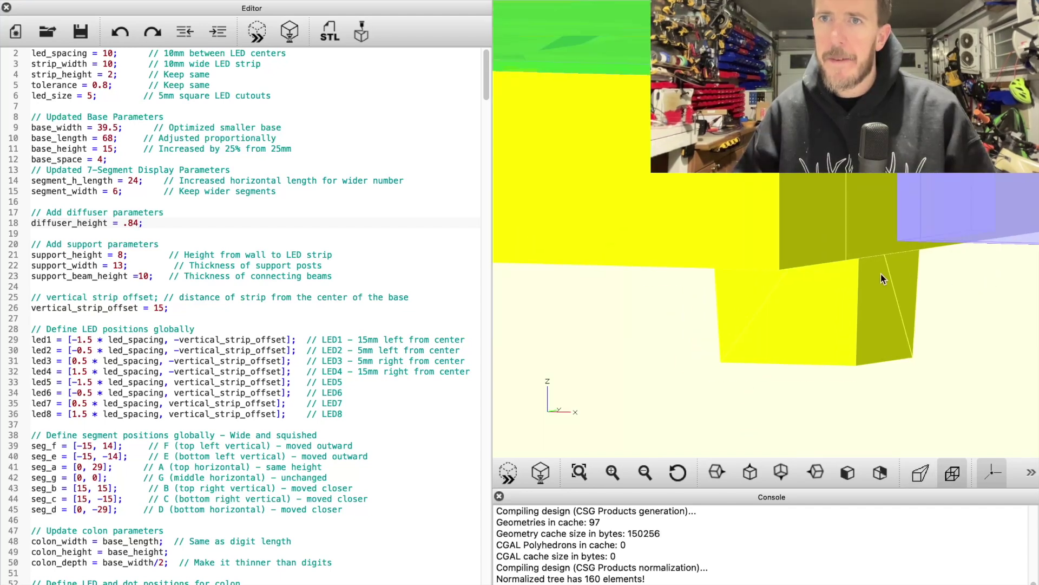
mouse_move(881, 274)
mouse_down()
mouse_move(882, 284)
mouse_move(883, 275)
mouse_up()
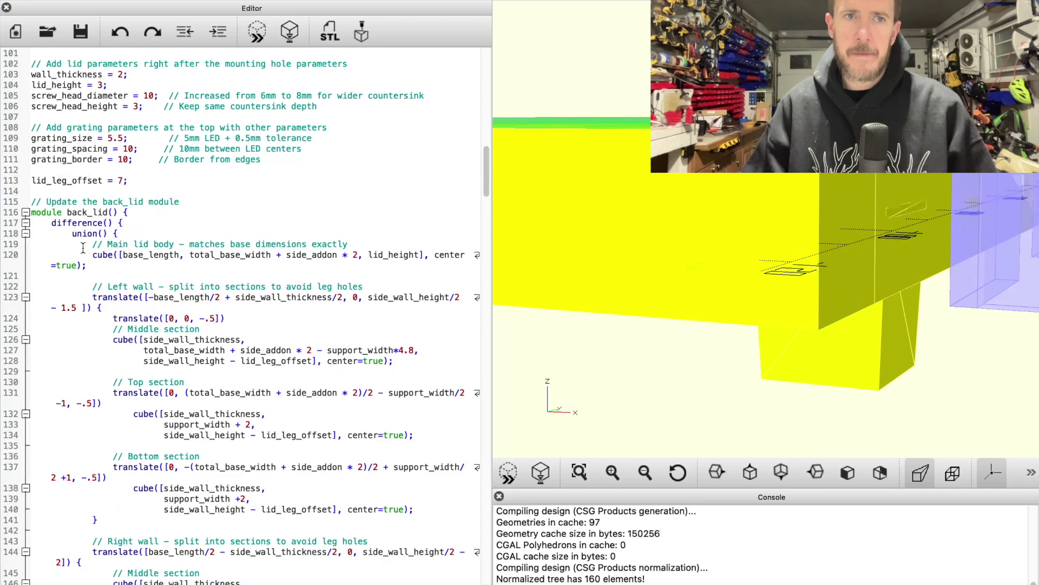
key(super+f)
Search the code for 'back_lid' and scroll to the lid's translate line.
text(b)
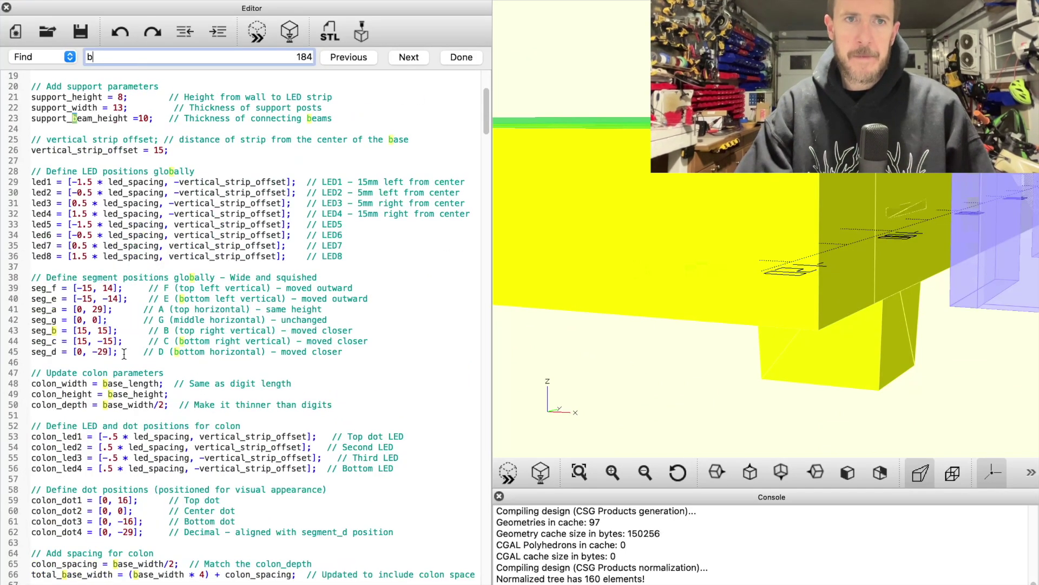
text(ack_lid)
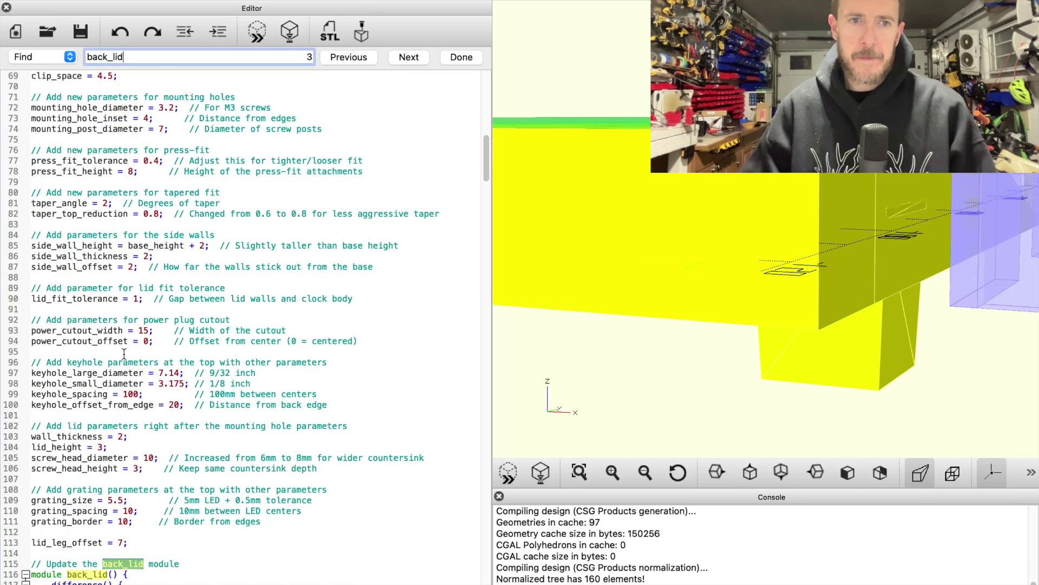
scroll(124, 353, down, 20)
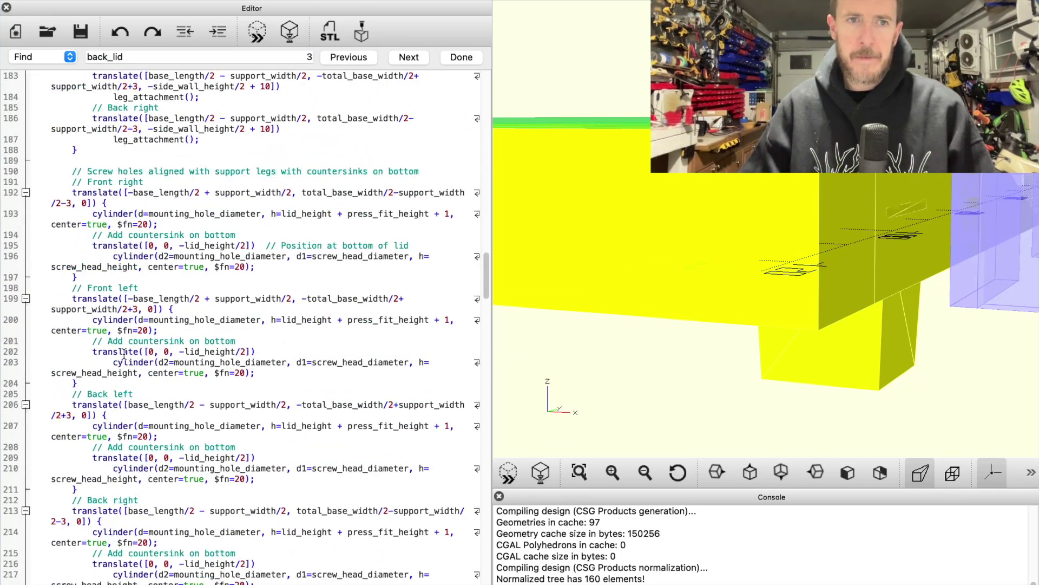
scroll(124, 354, down, 20)
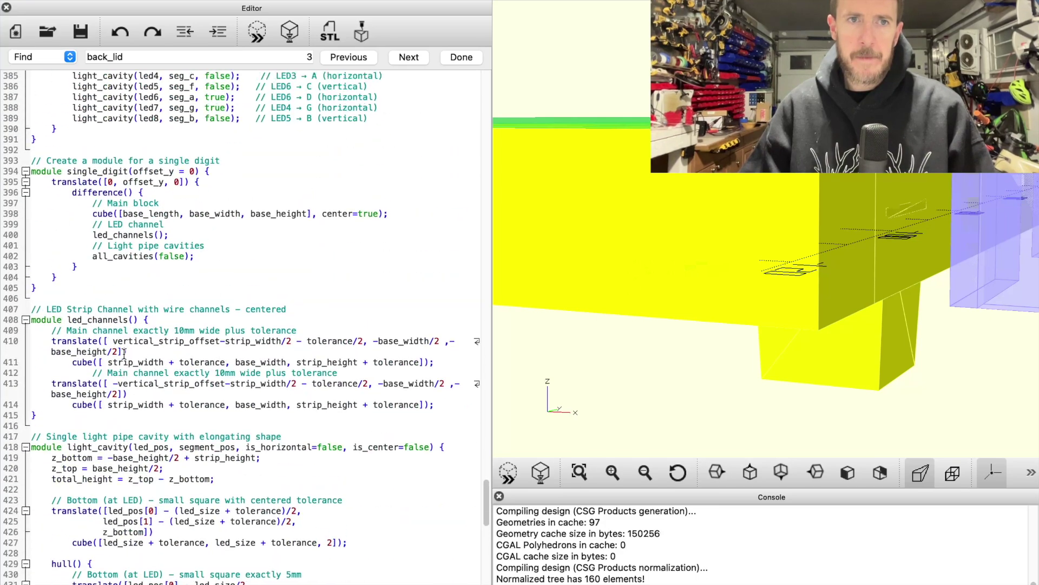
scroll(124, 353, up, 10)
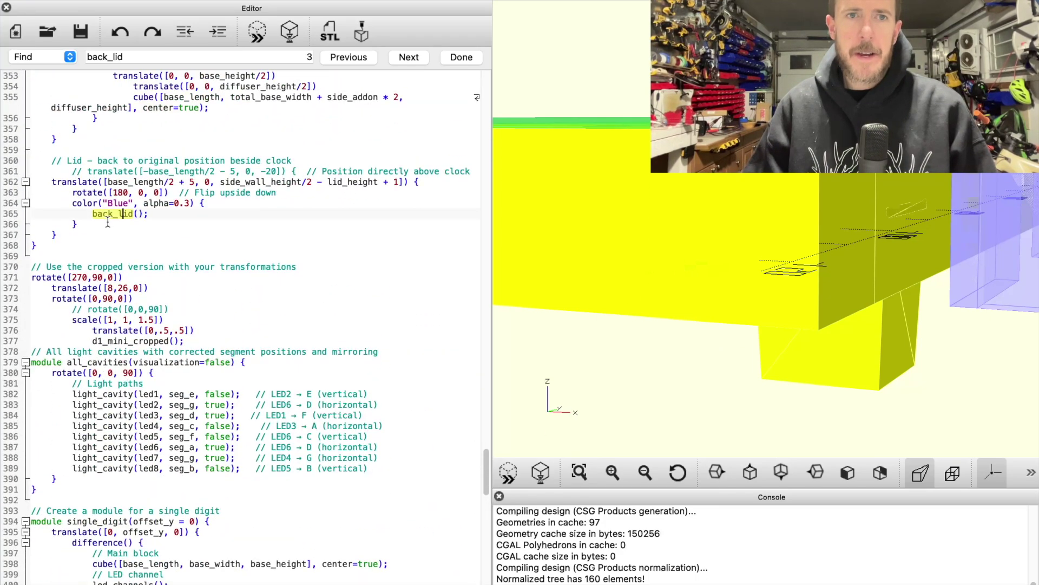
Change the lid offset on line 362 from + 2 to + 1.28 and close the Find bar.
click(399, 183)
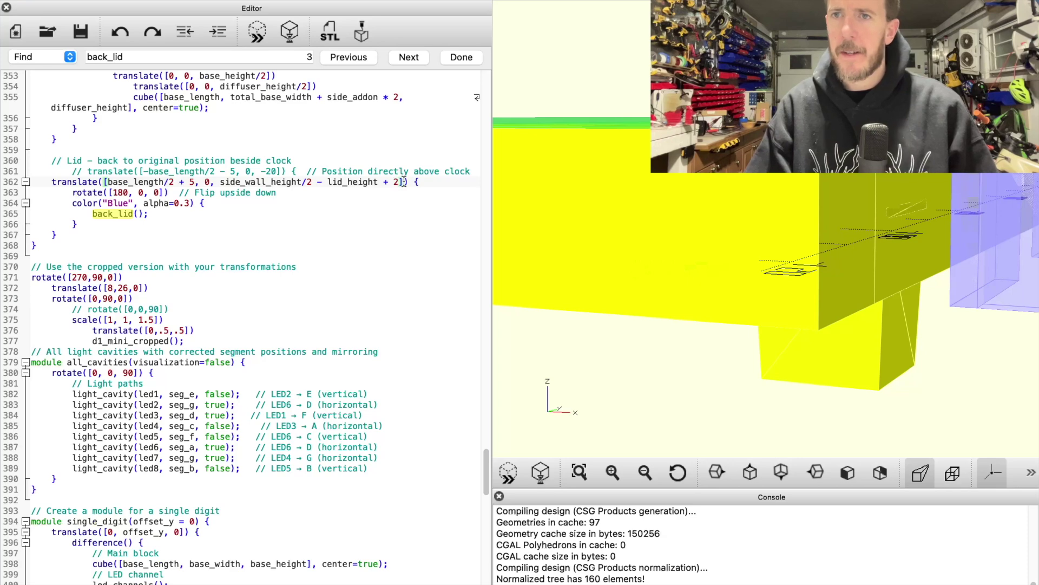
key(BackSpace)
text(1.2)
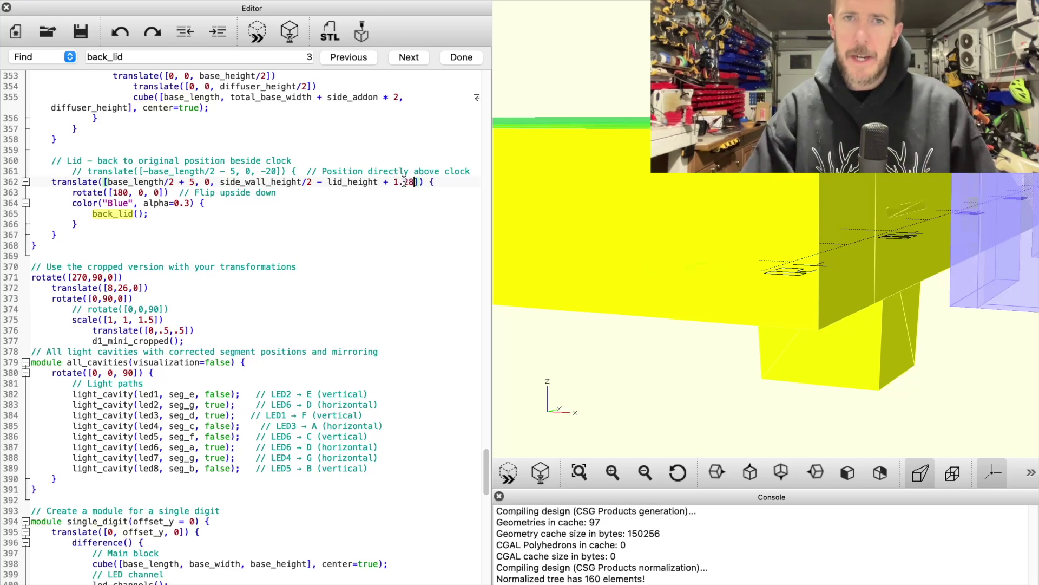
text(8)
scroll(974, 186, up, 3)
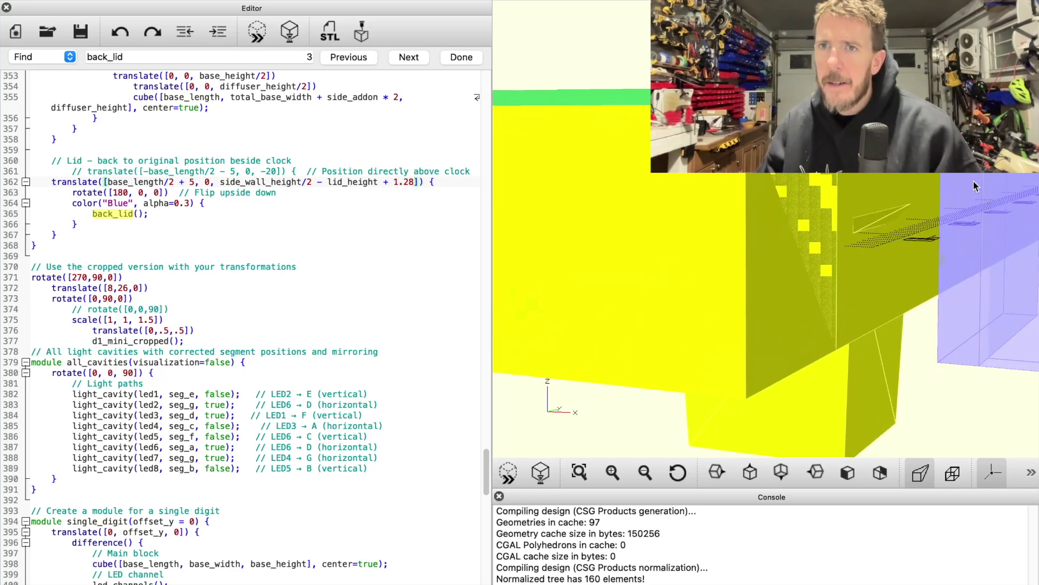
scroll(975, 186, up, 5)
click(462, 57)
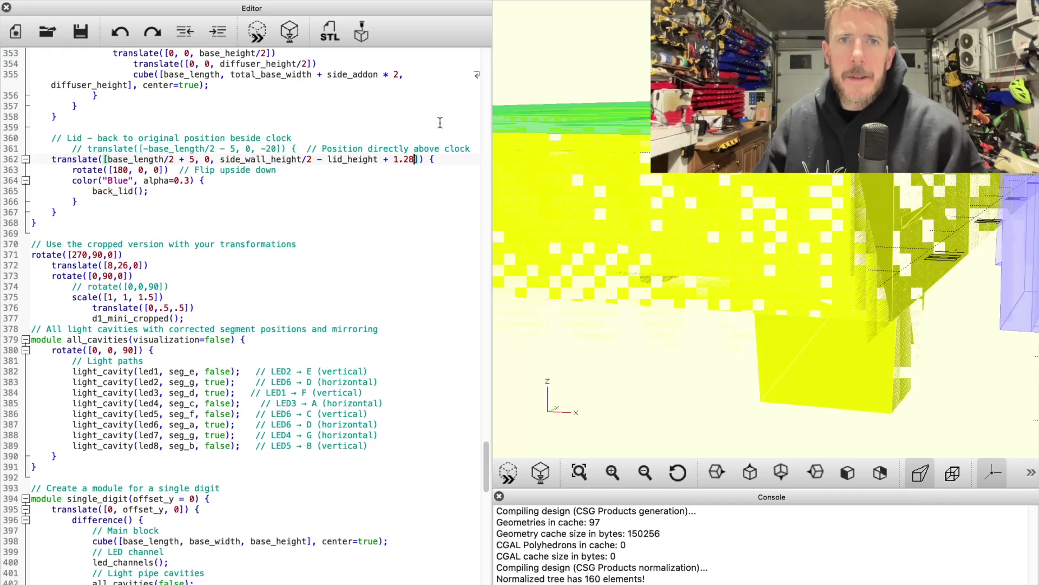
Hide the editor, fully render the case with F6, and orbit to check tops and undersides.
click(7, 7)
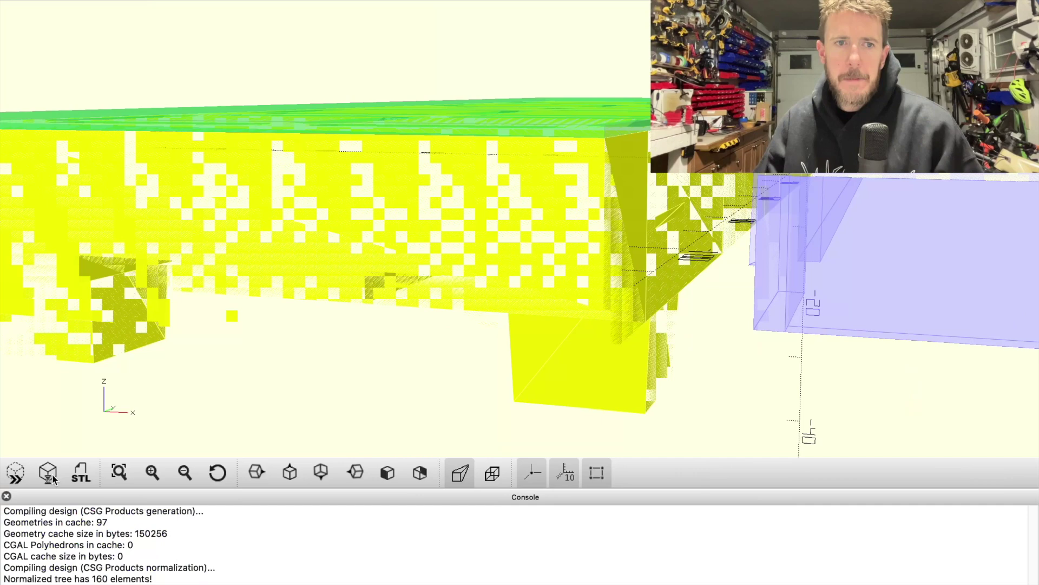
click(47, 471)
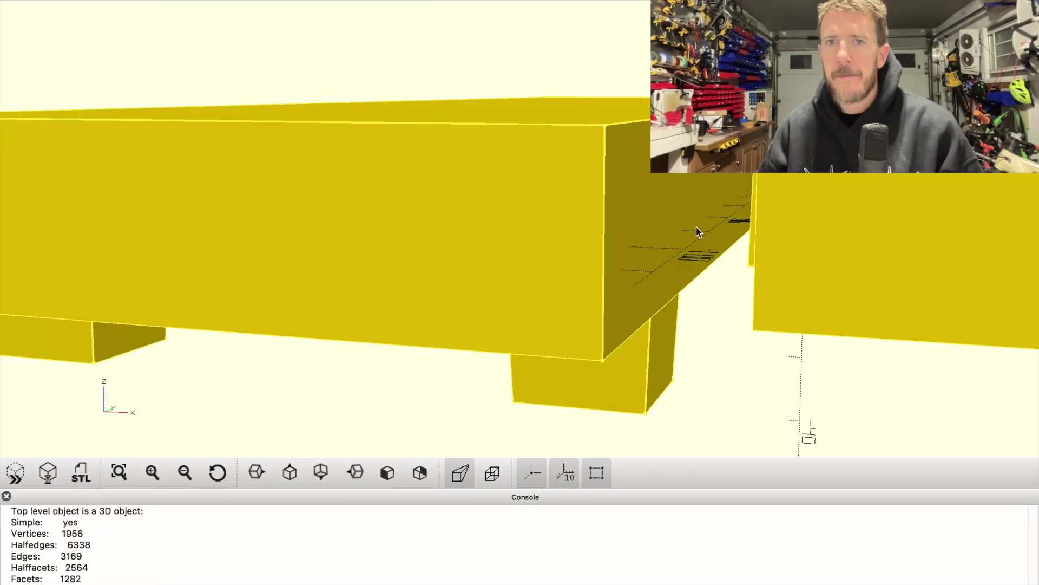
scroll(696, 226, down, 3)
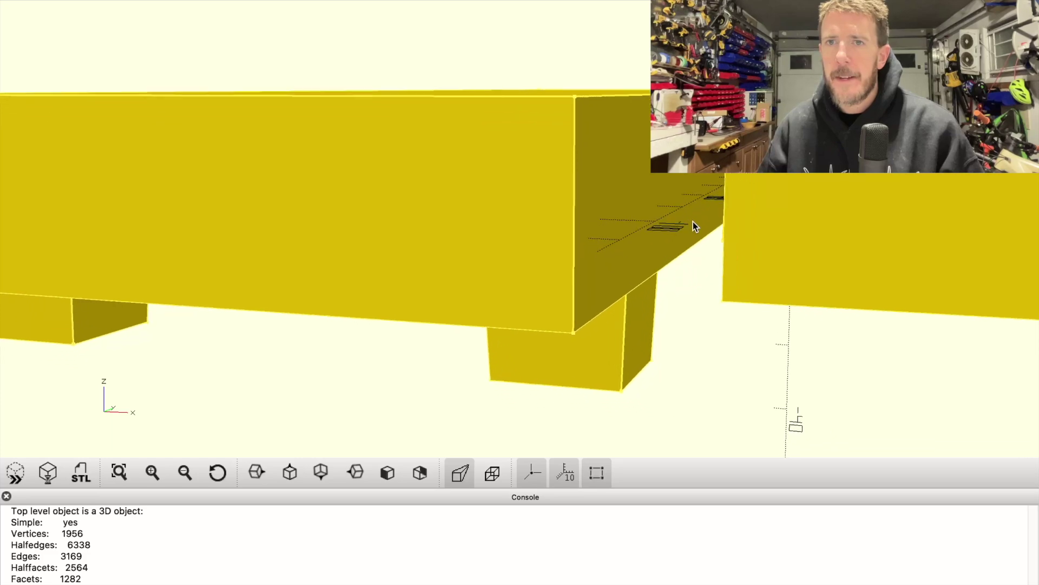
drag(691, 222, 704, 244)
scroll(703, 245, down, 5)
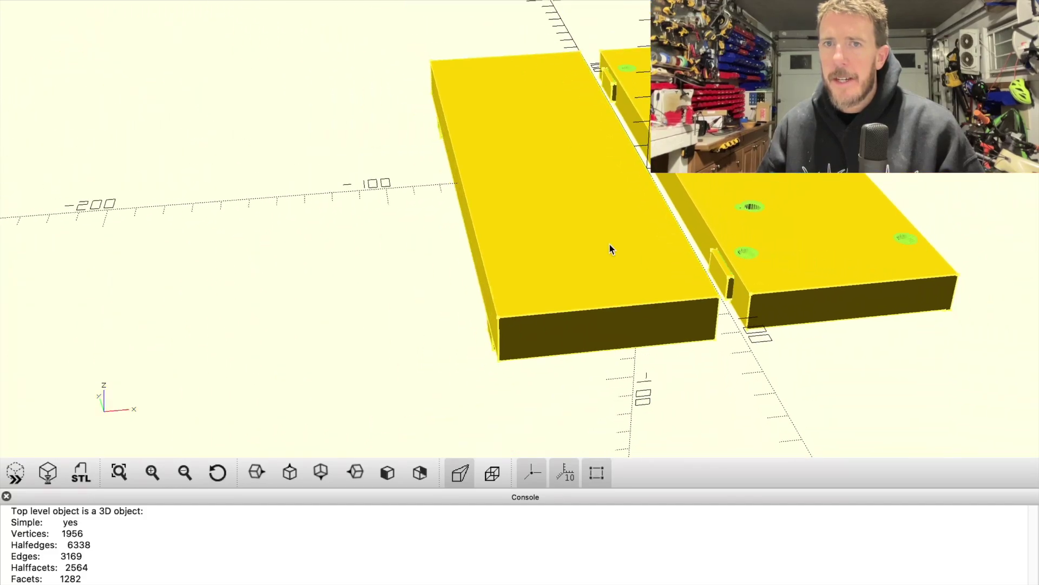
drag(584, 304, 156, 457)
Export the rendered case as FourDigit_wLid_new.stl in espFlash and view that folder in Finder.
click(76, 475)
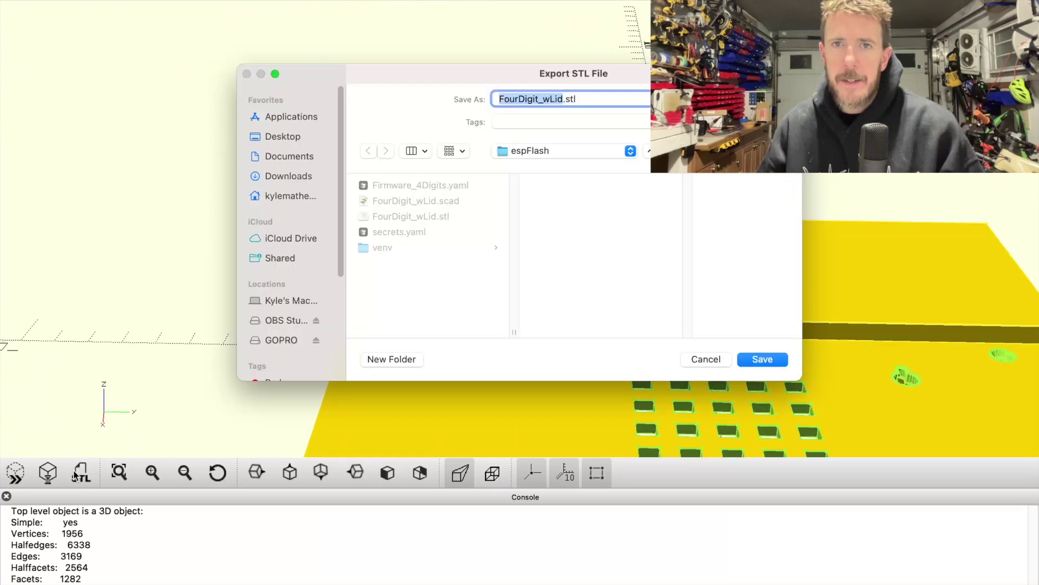
click(560, 97)
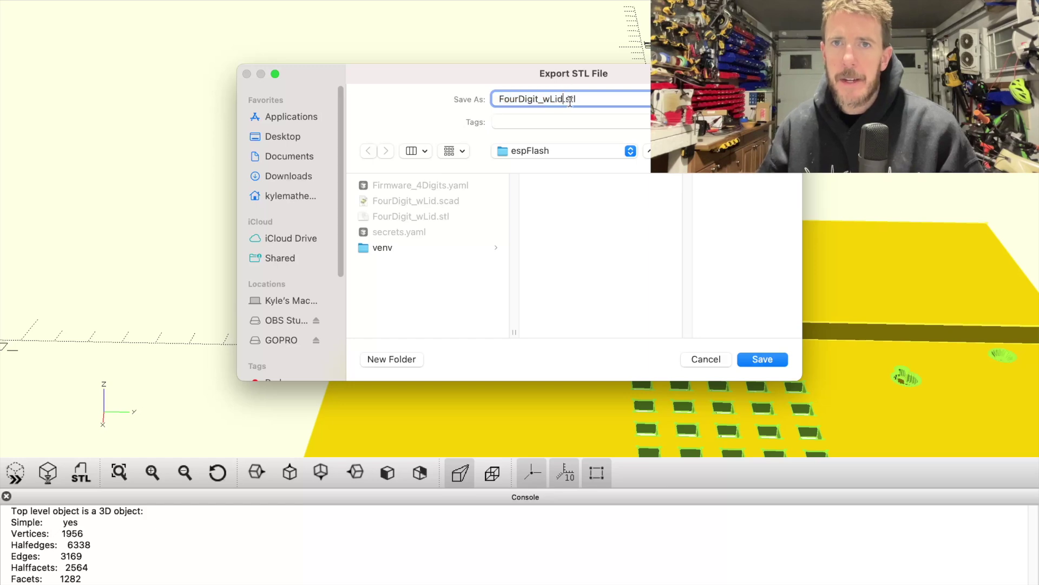
key(Return)
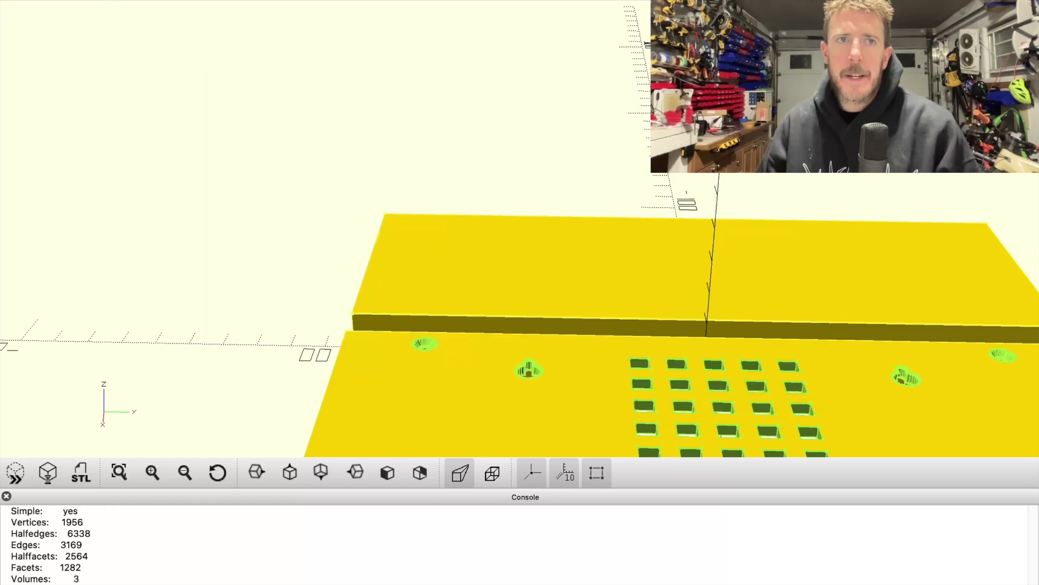
key(super+Tab)
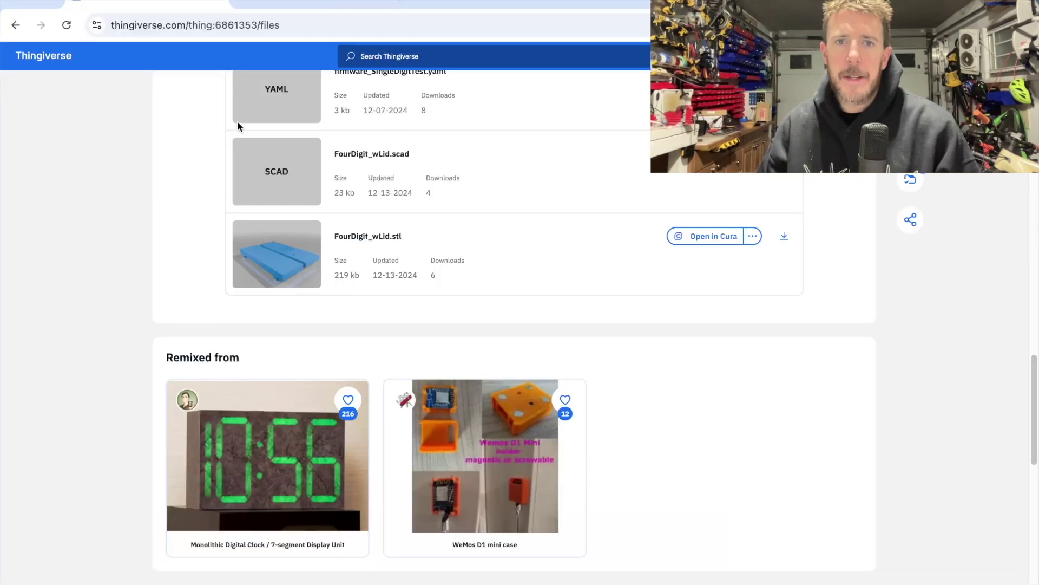
key(super+Tab)
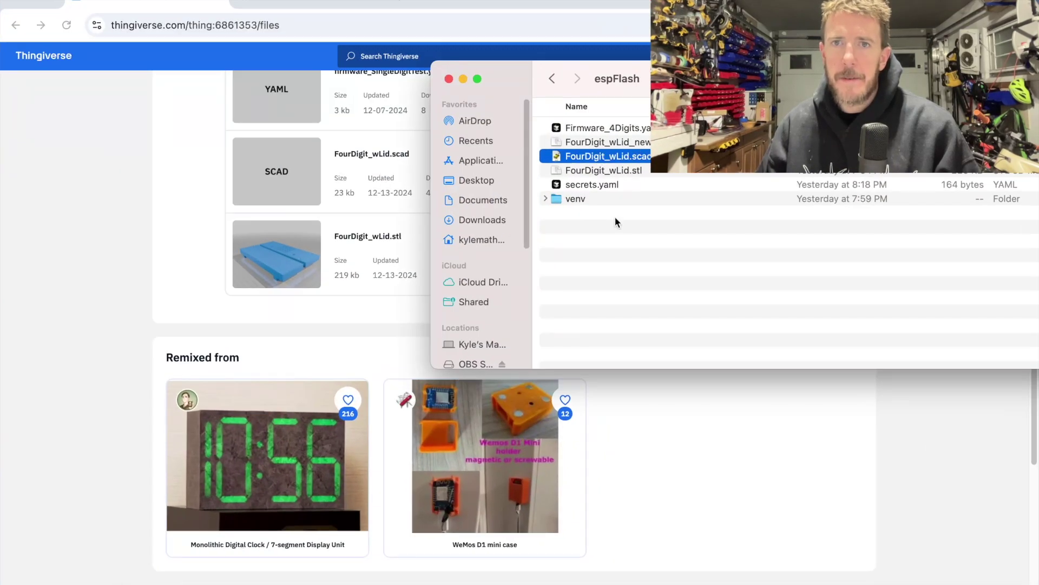
mouse_move(483, 582)
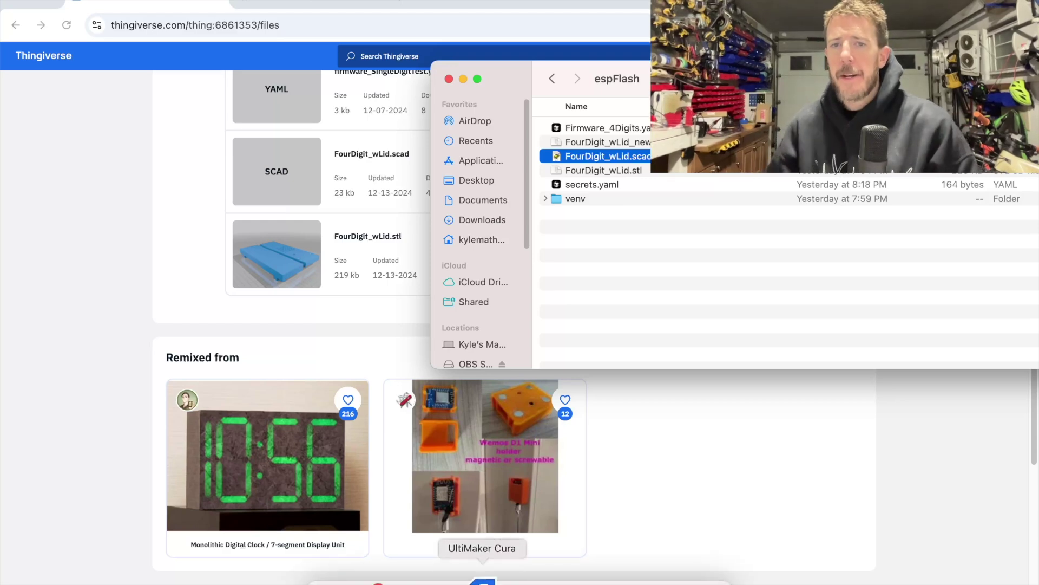
click(482, 581)
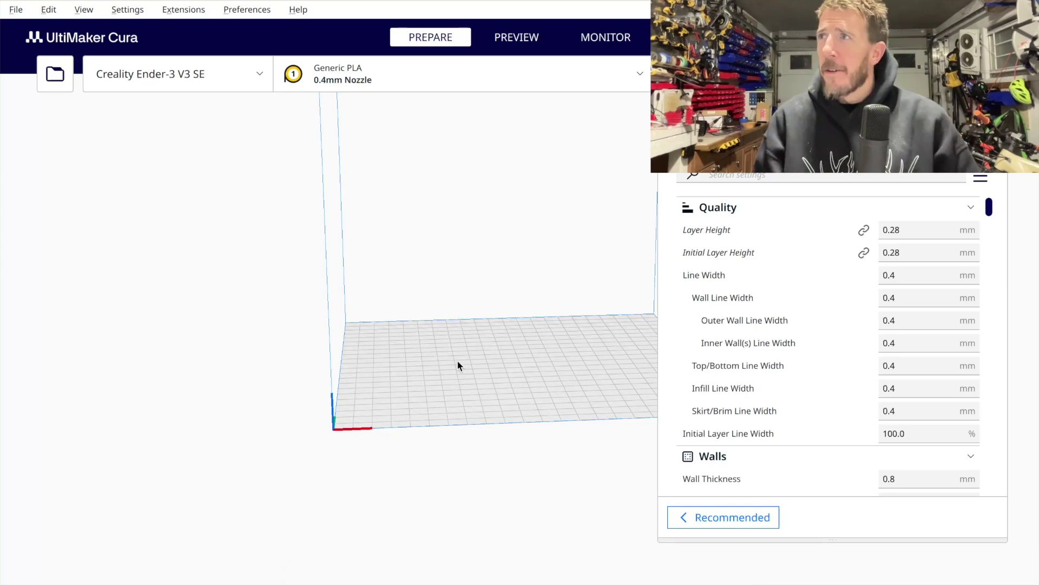
Confirm Cura's print quality profile stays on Coarse PLA+ .28mm.
scroll(450, 329, up, 1)
click(839, 149)
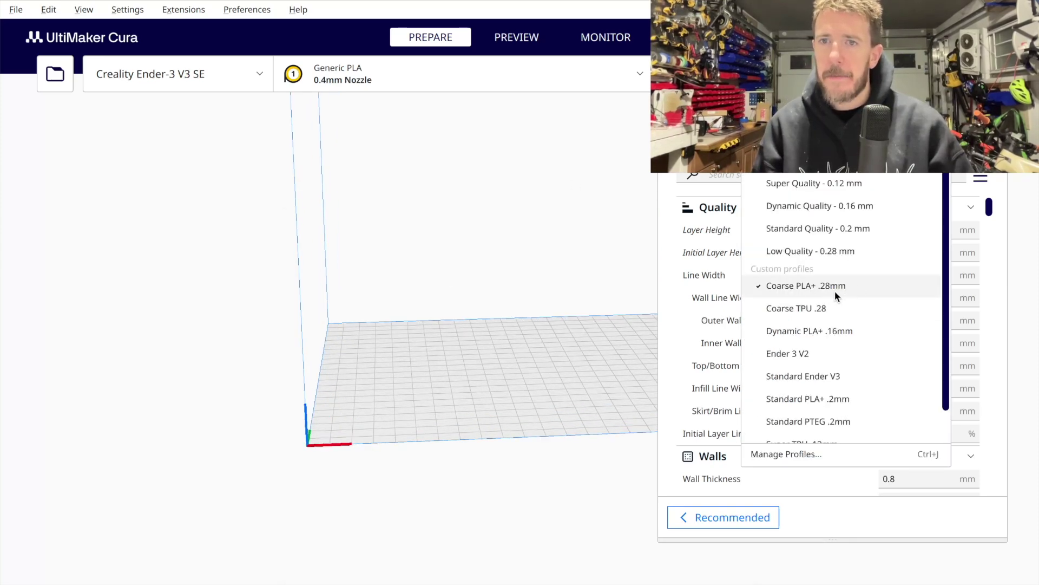
click(832, 251)
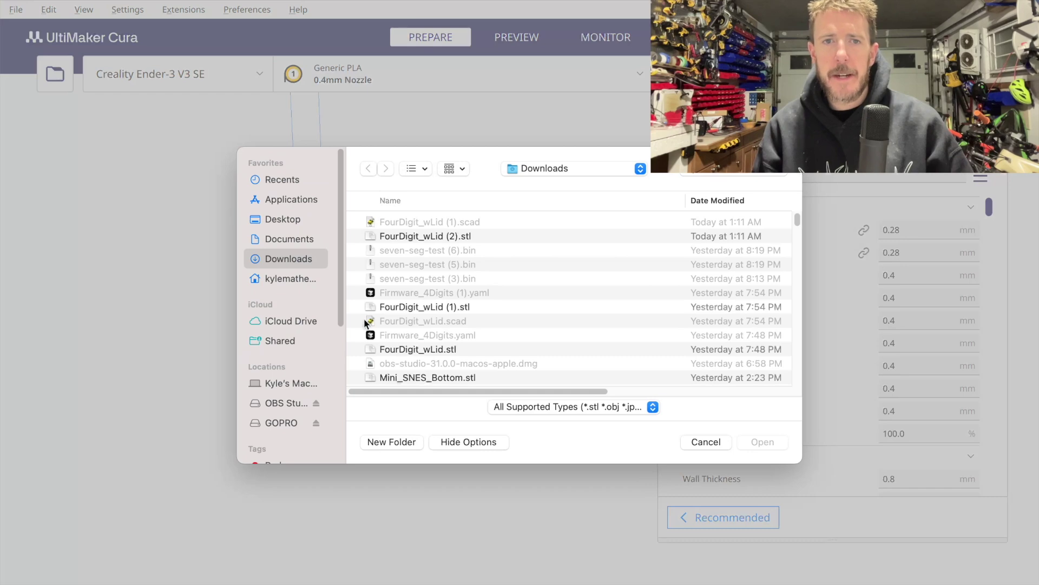
Load FourDigit_wLid_new.stl from the espFlash folder onto the build plate.
click(288, 281)
double_click(415, 222)
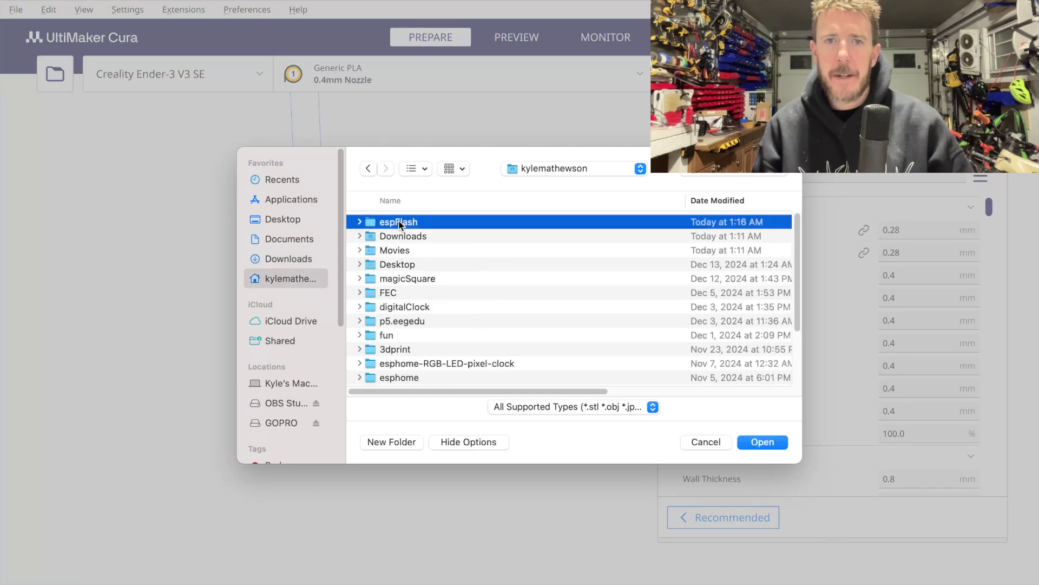
double_click(416, 222)
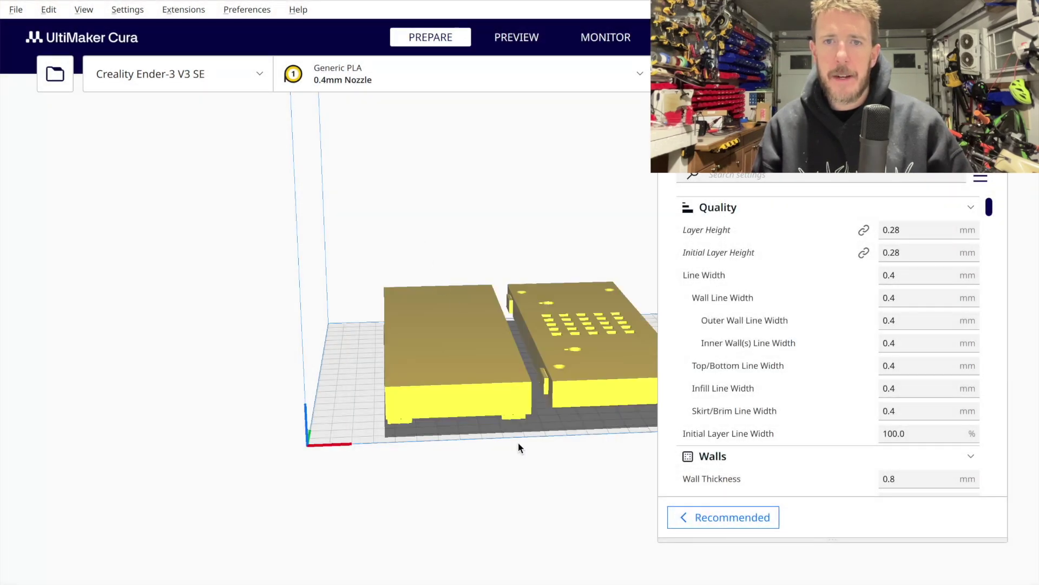
Turn the clock case 90° about the vertical axis, undoing an accidental upright tilt.
click(502, 349)
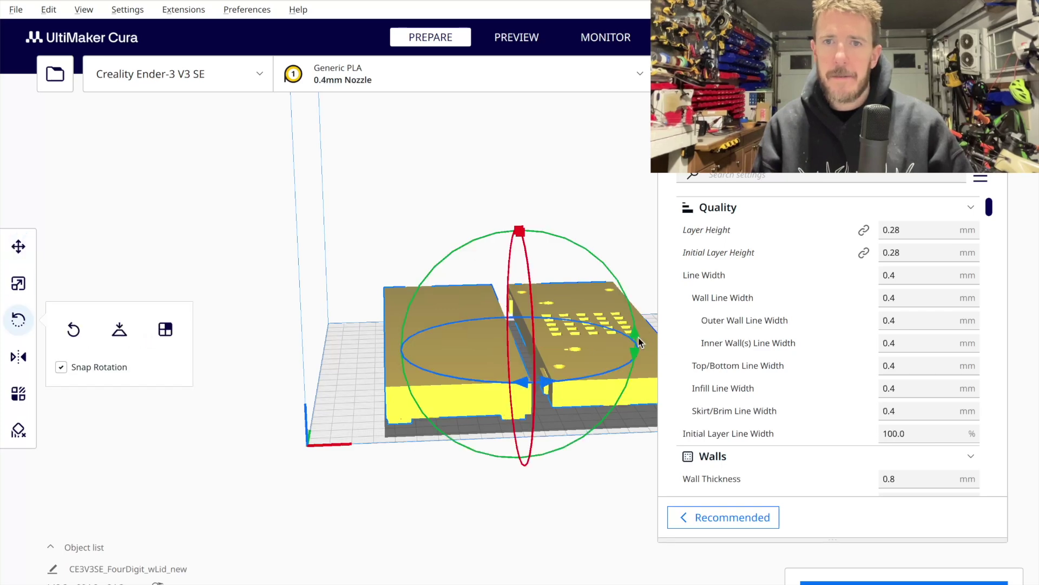
drag(638, 342, 605, 203)
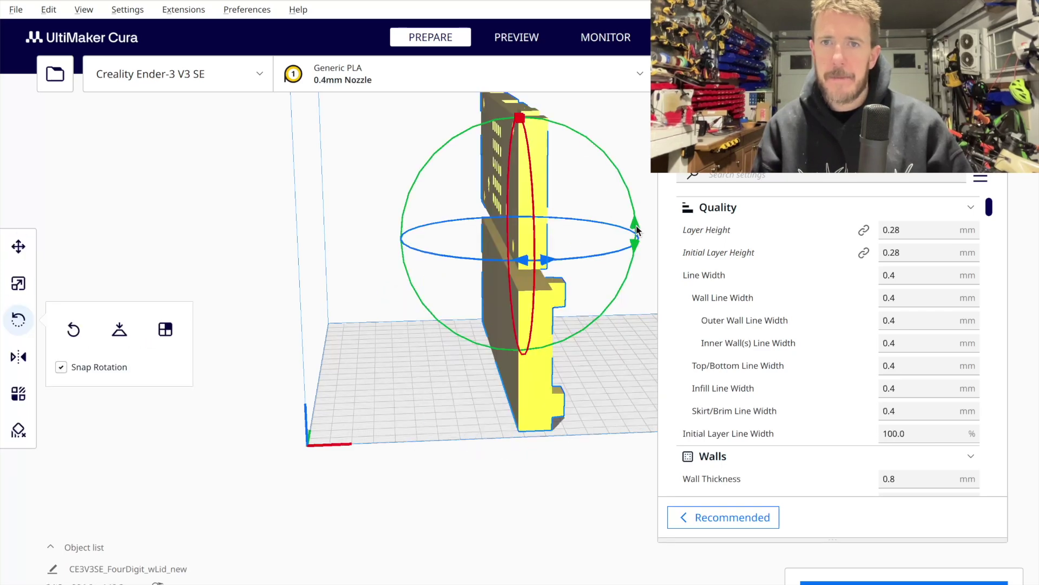
key(ctrl+z)
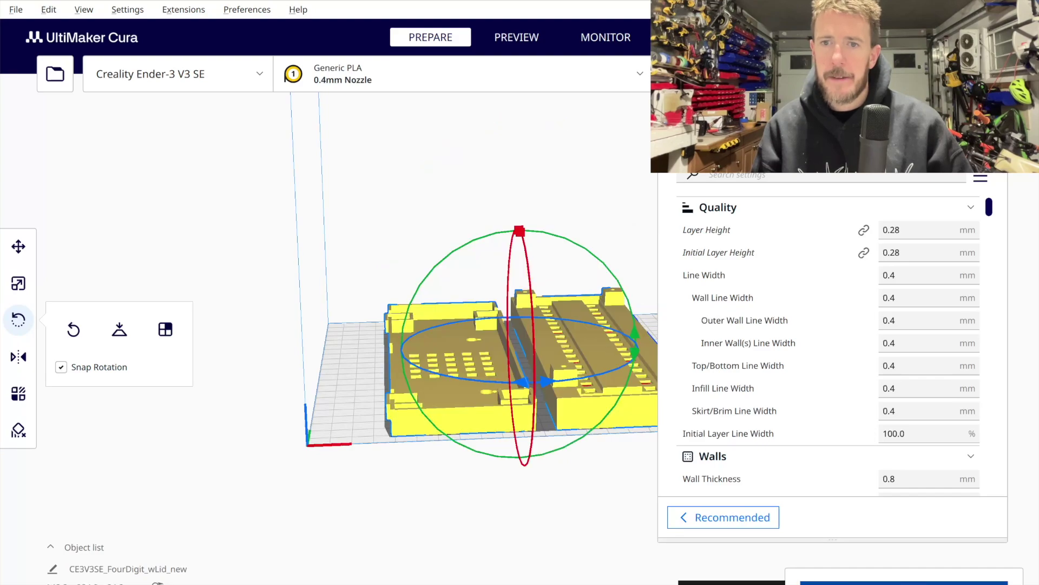
right_drag(256, 408, 563, 427)
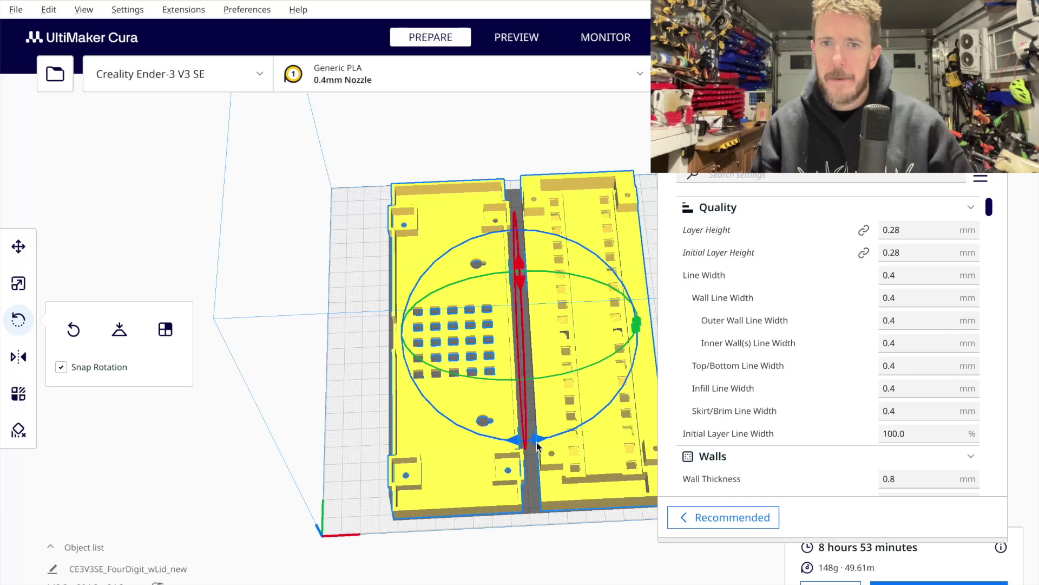
drag(542, 444, 612, 401)
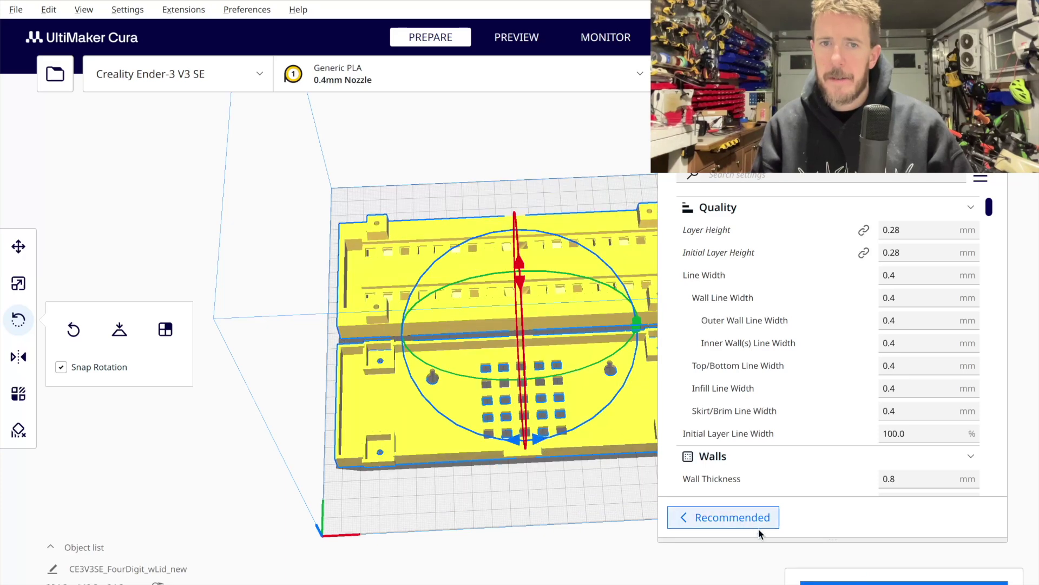
scroll(907, 312, down, 10)
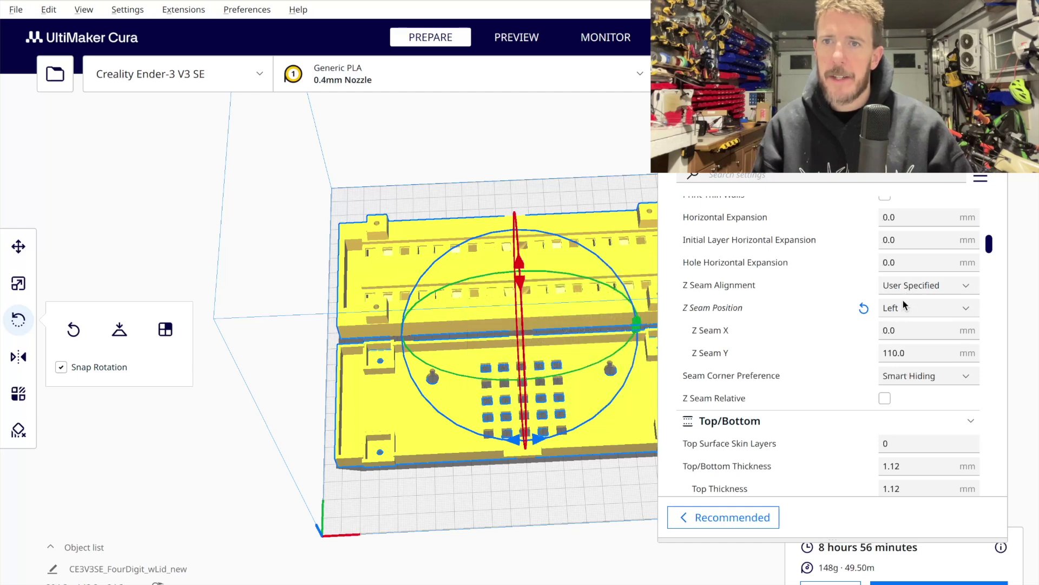
click(911, 291)
click(913, 291)
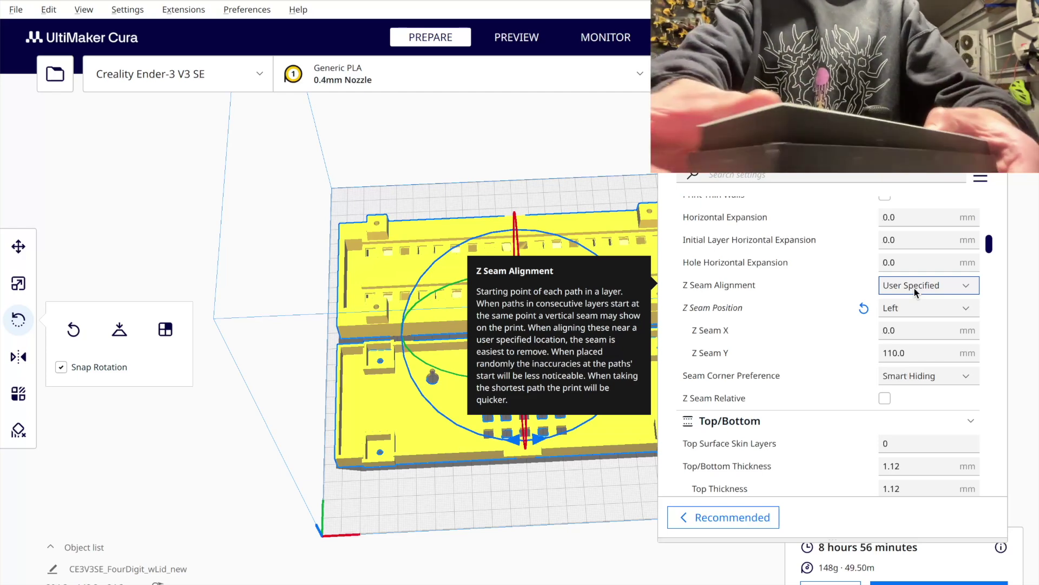
scroll(866, 310, down, 5)
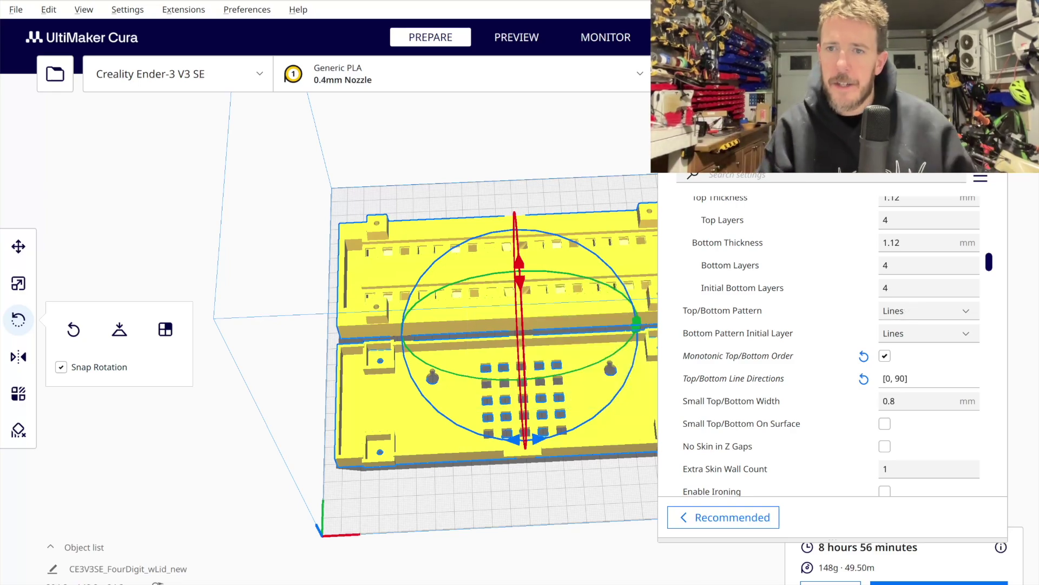
click(831, 582)
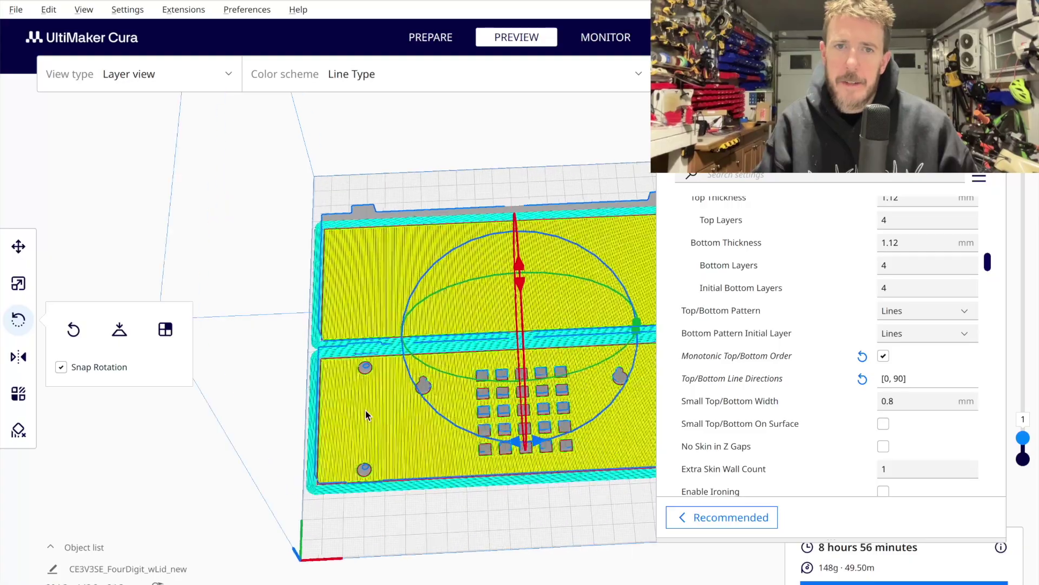
Scrub the layer slider up and down to inspect the cubic infill, settling near layer 45.
scroll(366, 410, up, 6)
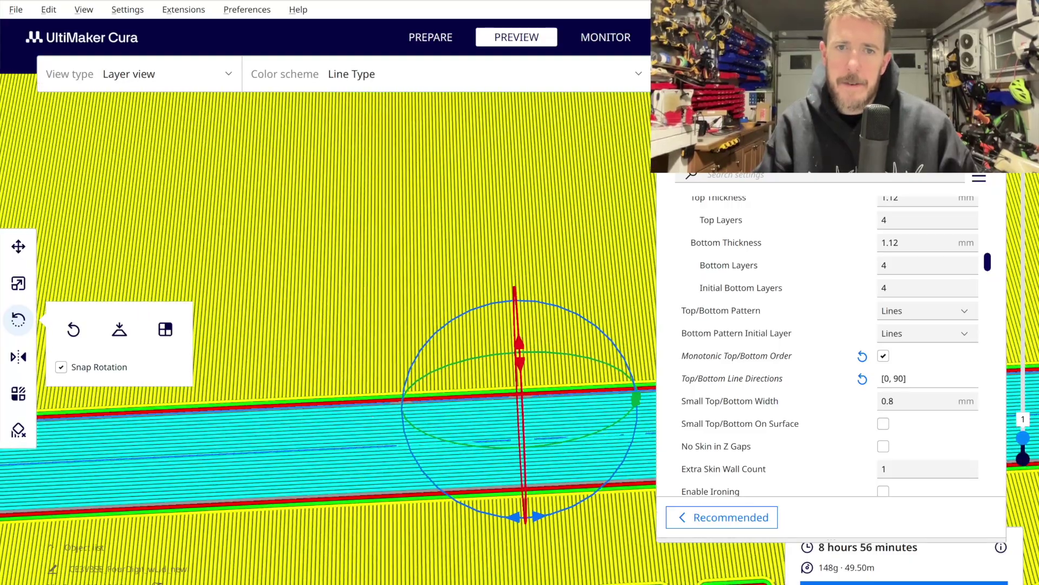
scroll(361, 398, down, 3)
scroll(361, 398, down, 4)
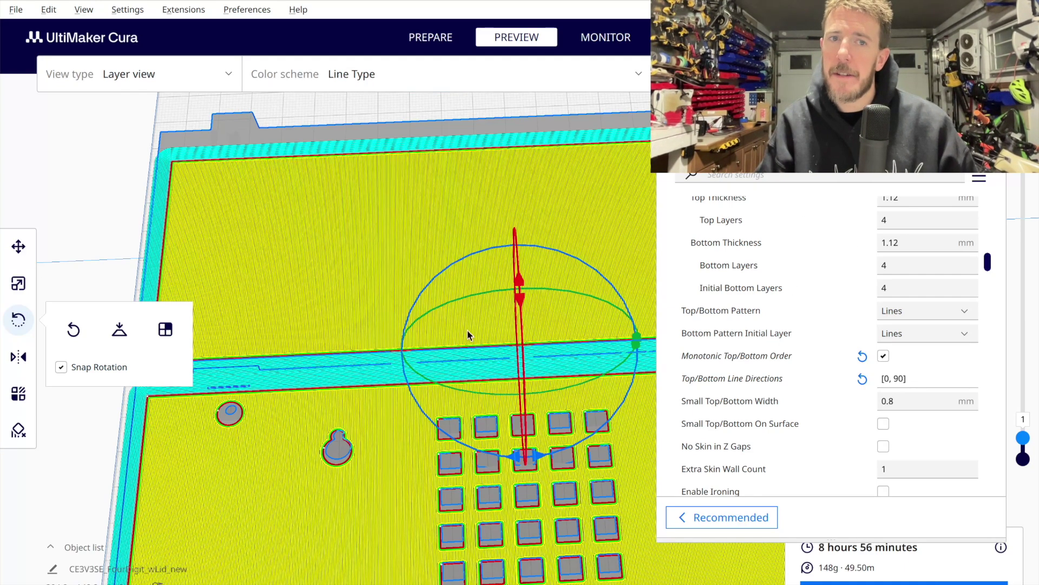
scroll(441, 447, down, 3)
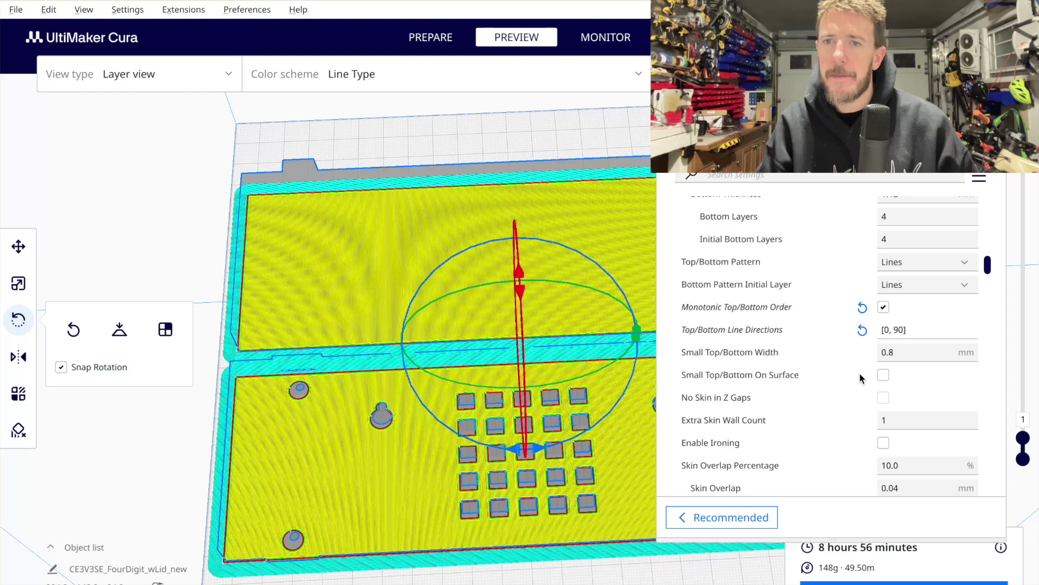
scroll(872, 353, down, 1)
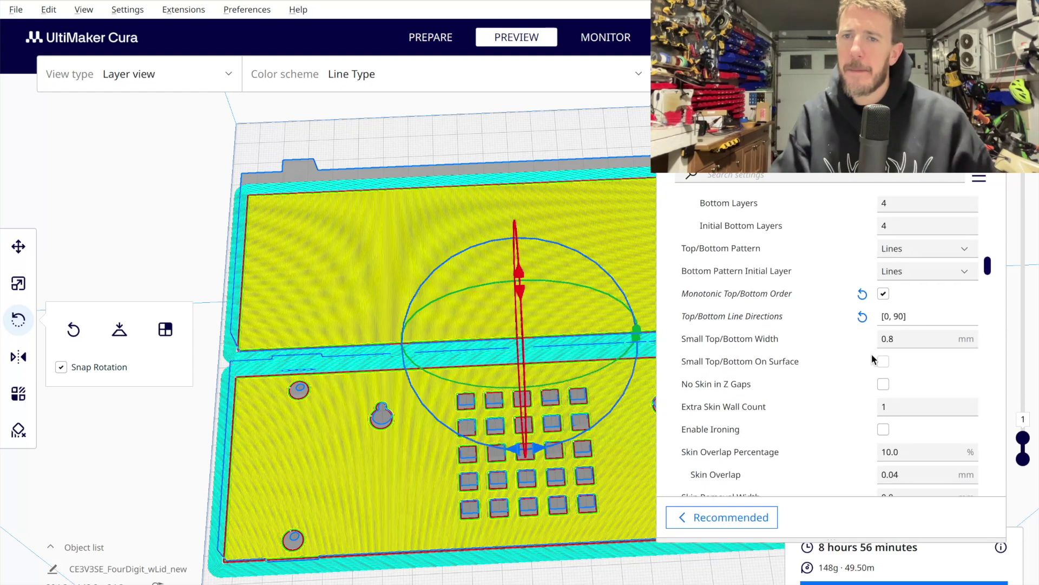
scroll(872, 353, down, 15)
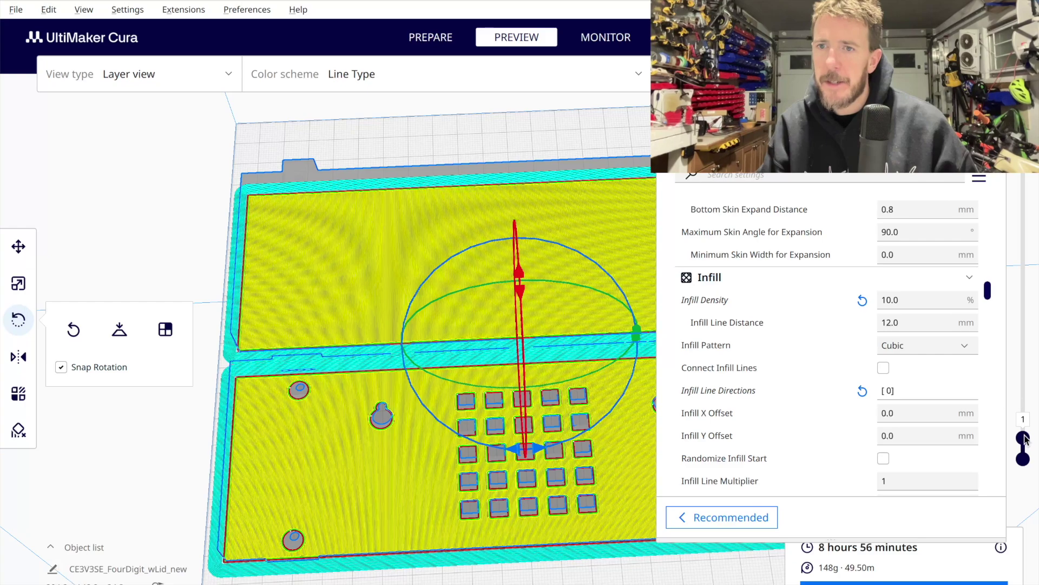
drag(1023, 436, 1023, 285)
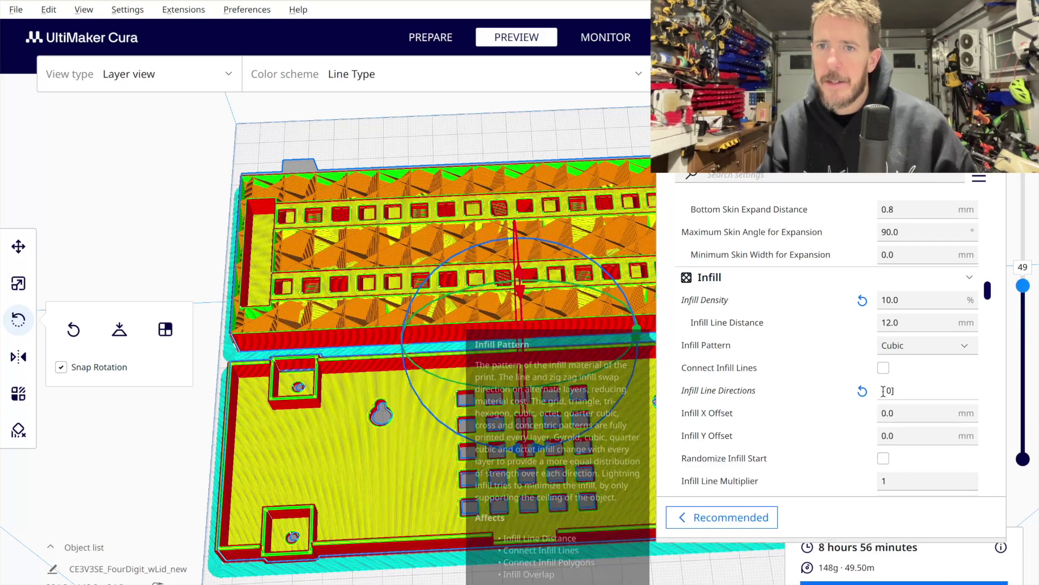
mouse_move(1023, 285)
mouse_down()
mouse_move(1014, 330)
mouse_move(1023, 302)
mouse_up()
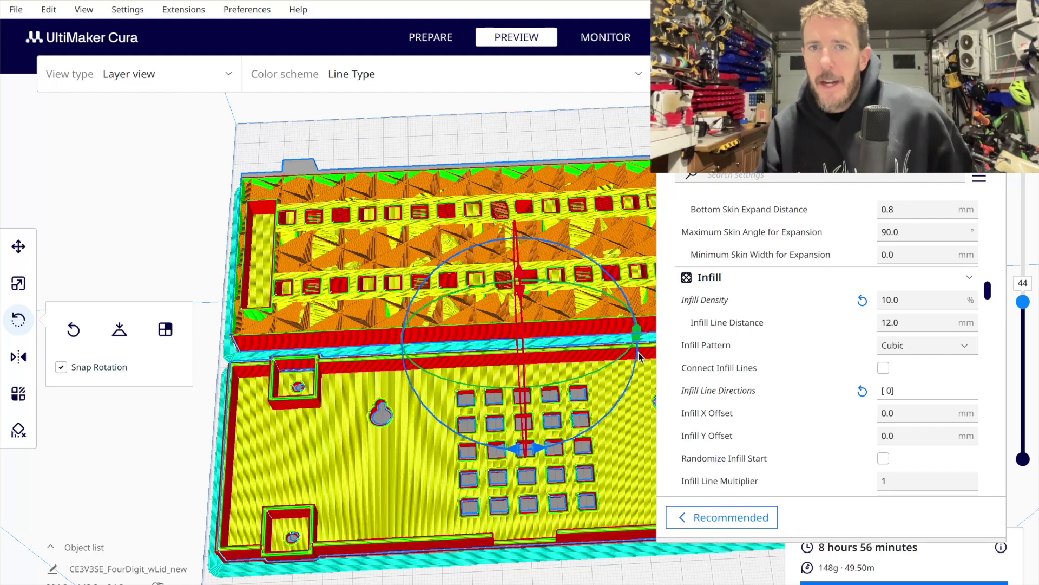
mouse_move(905, 403)
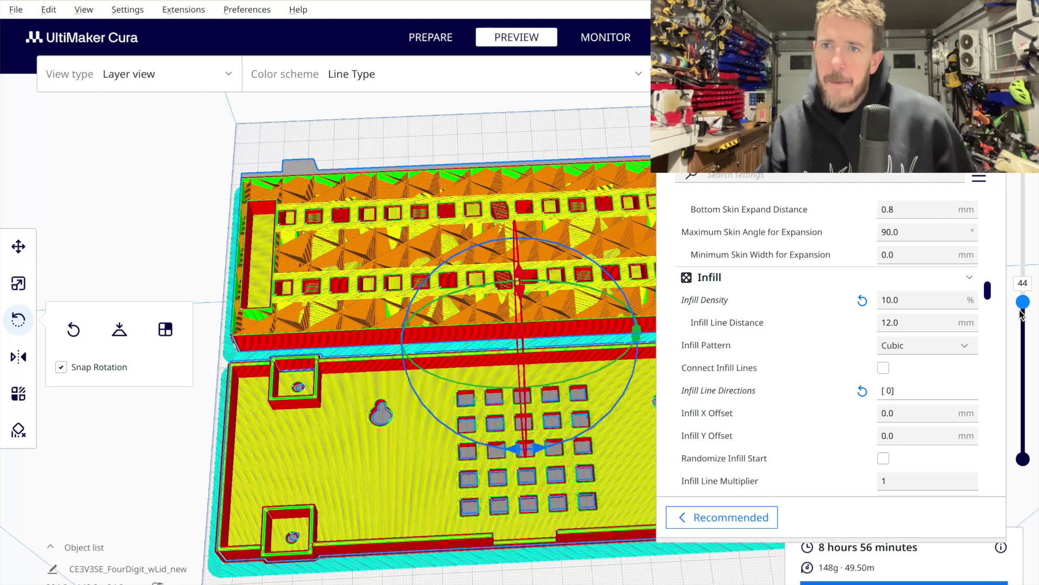
mouse_move(1023, 302)
mouse_down()
mouse_move(1024, 268)
mouse_move(1025, 380)
mouse_move(1024, 290)
mouse_move(1023, 305)
mouse_up()
Change Scaling Factor Shrinkage Compensation in the Material settings from 101.0 to 100.0%.
scroll(893, 323, down, 8)
mouse_move(897, 327)
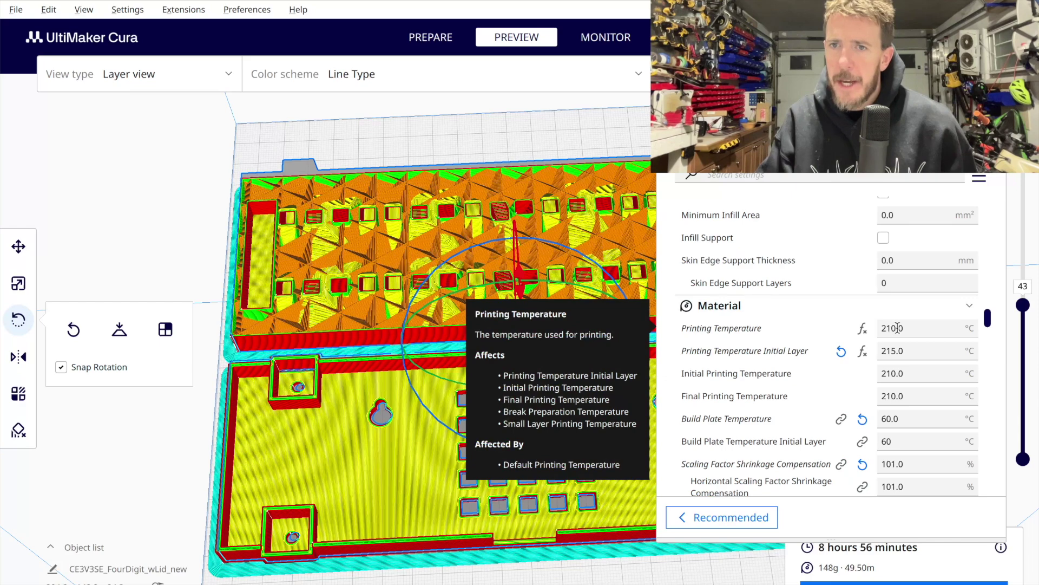
mouse_move(941, 361)
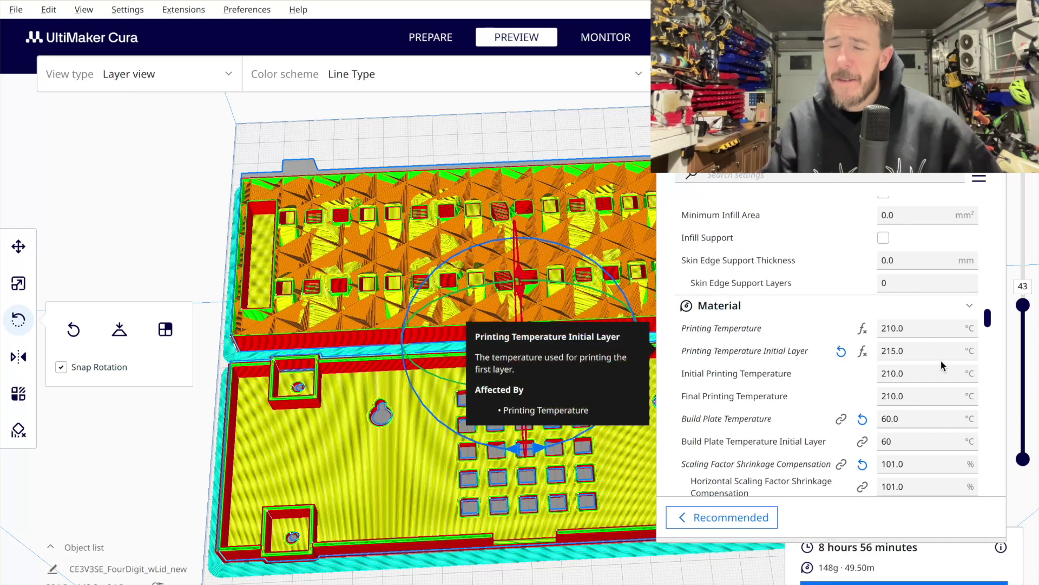
scroll(923, 364, down, 2)
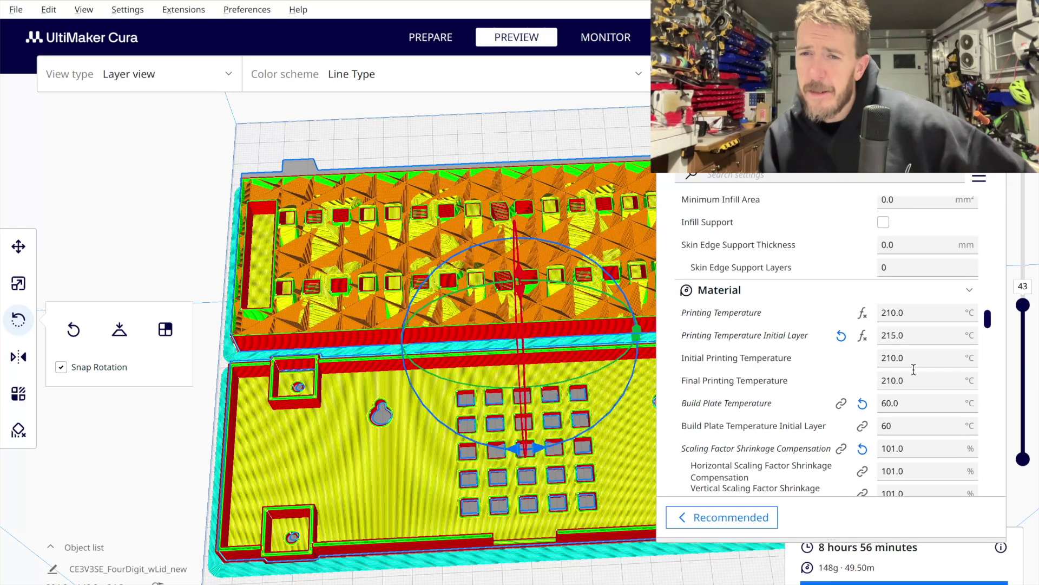
scroll(913, 369, down, 4)
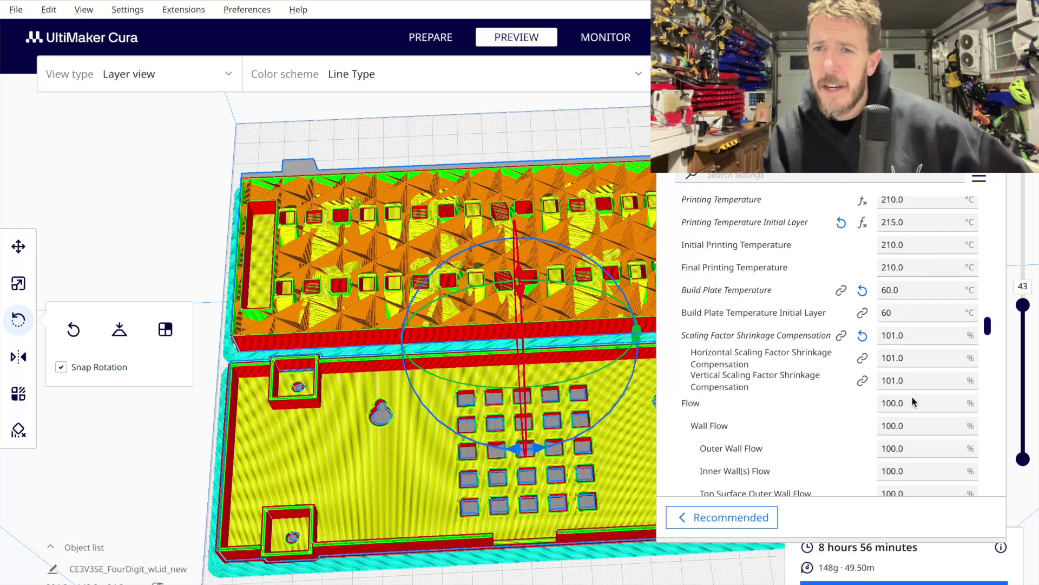
mouse_move(913, 400)
mouse_move(931, 291)
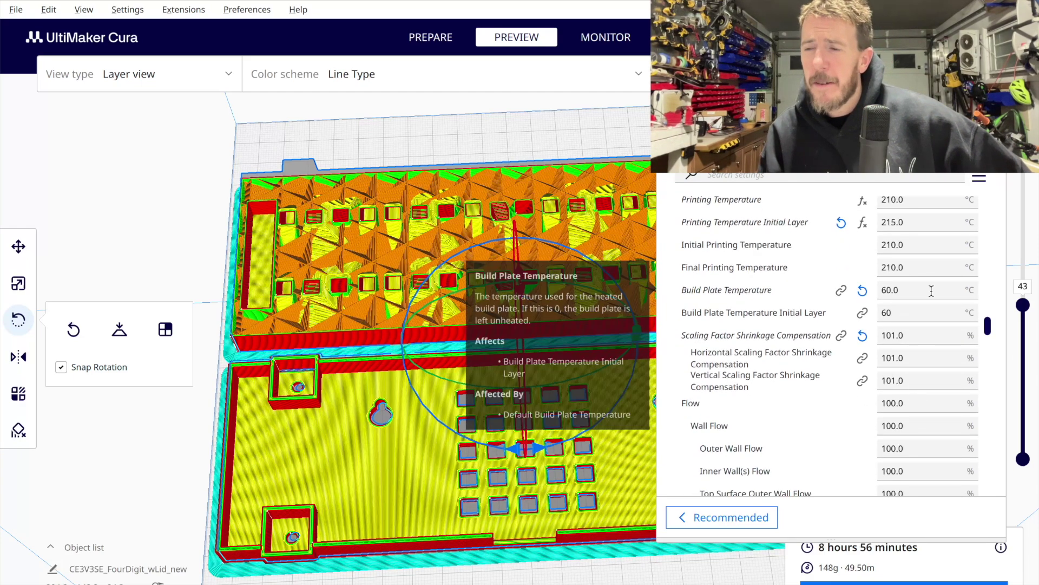
click(895, 336)
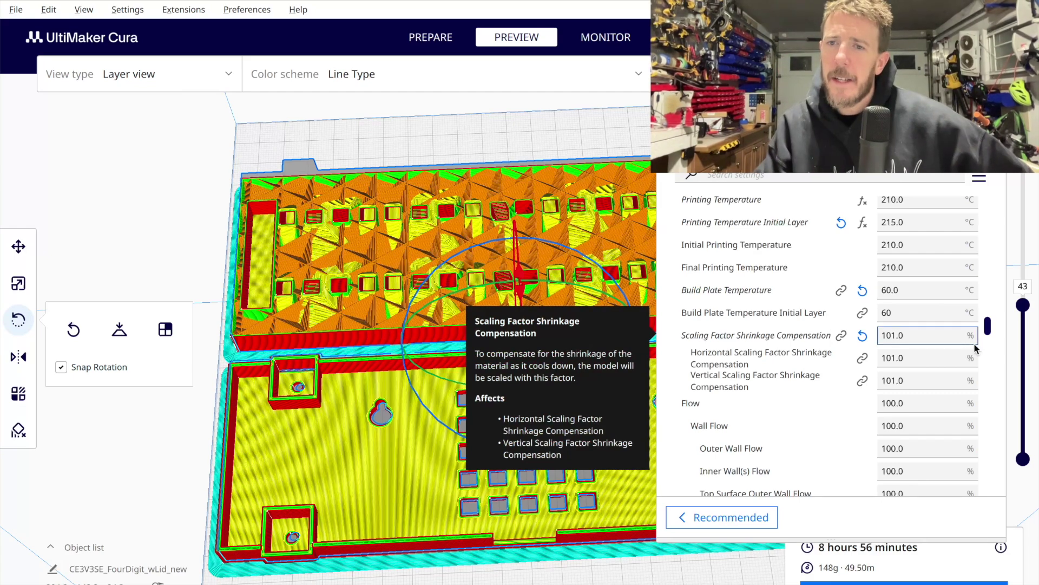
key(BackSpace)
text(0)
scroll(924, 399, down, 5)
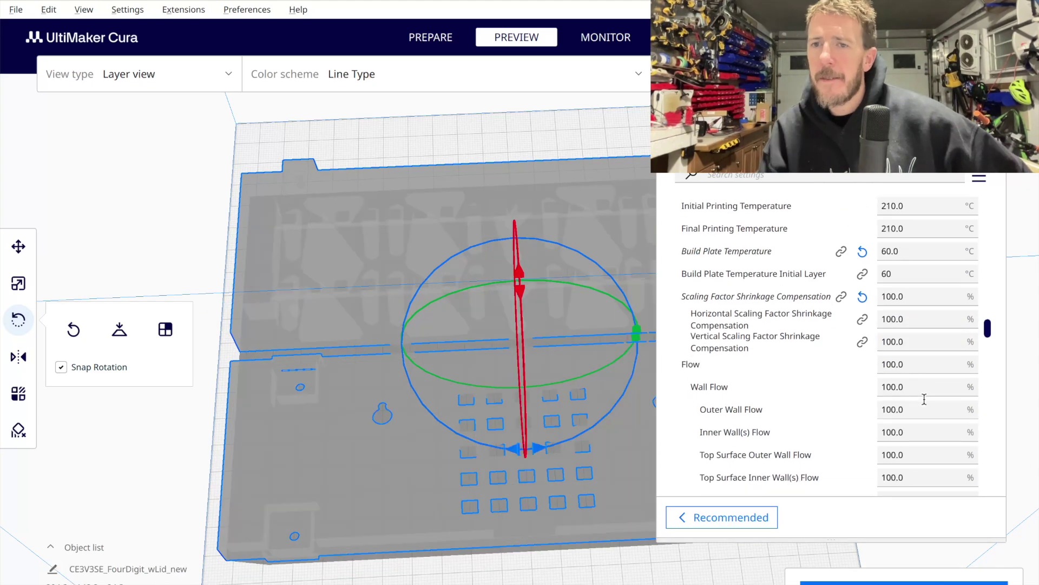
scroll(924, 399, down, 5)
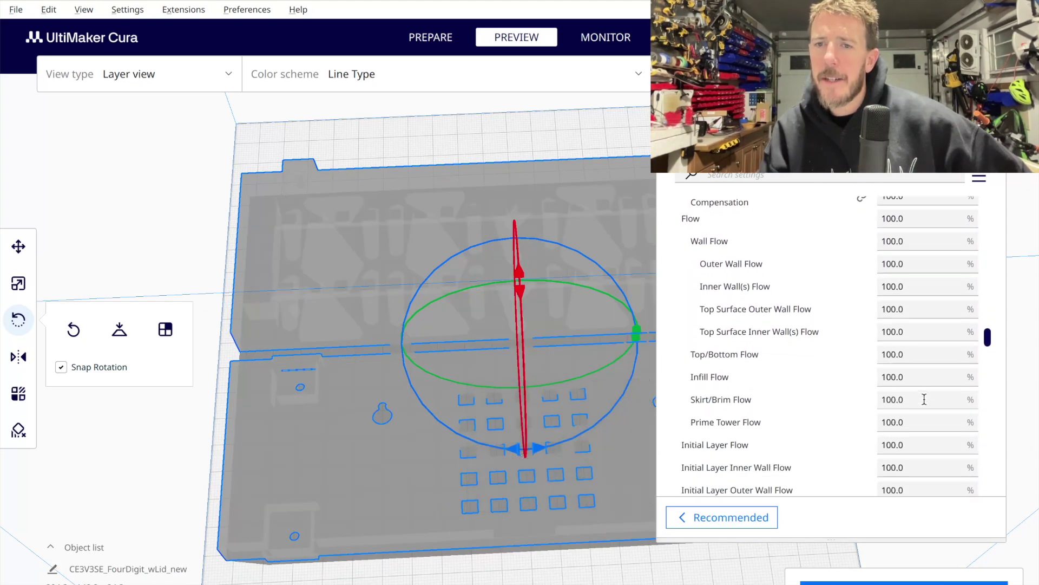
Scroll down to Build Plate Adhesion and set Brim Line Count to 14.
scroll(925, 390, down, 5)
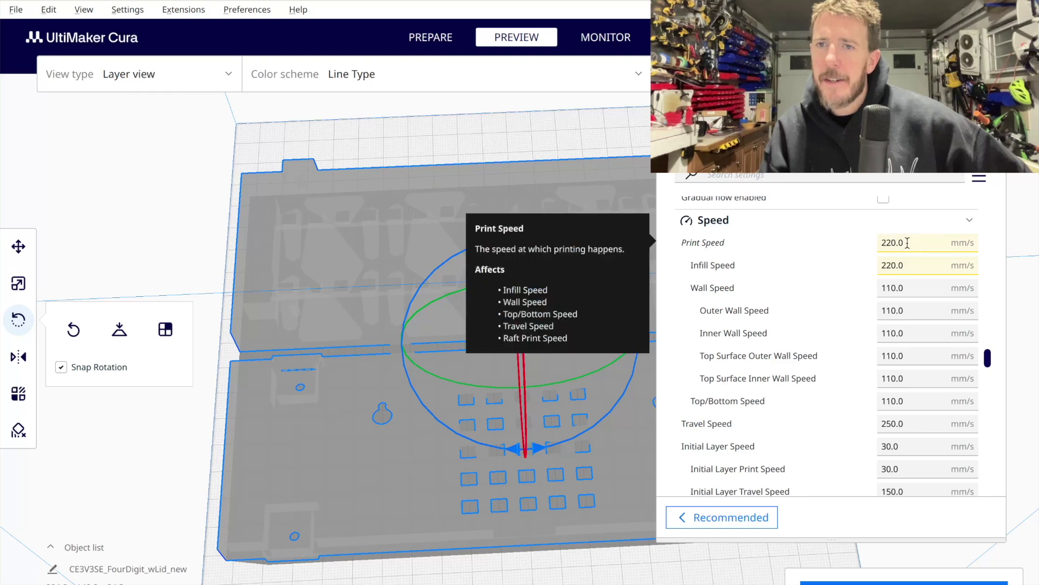
scroll(917, 241, down, 2)
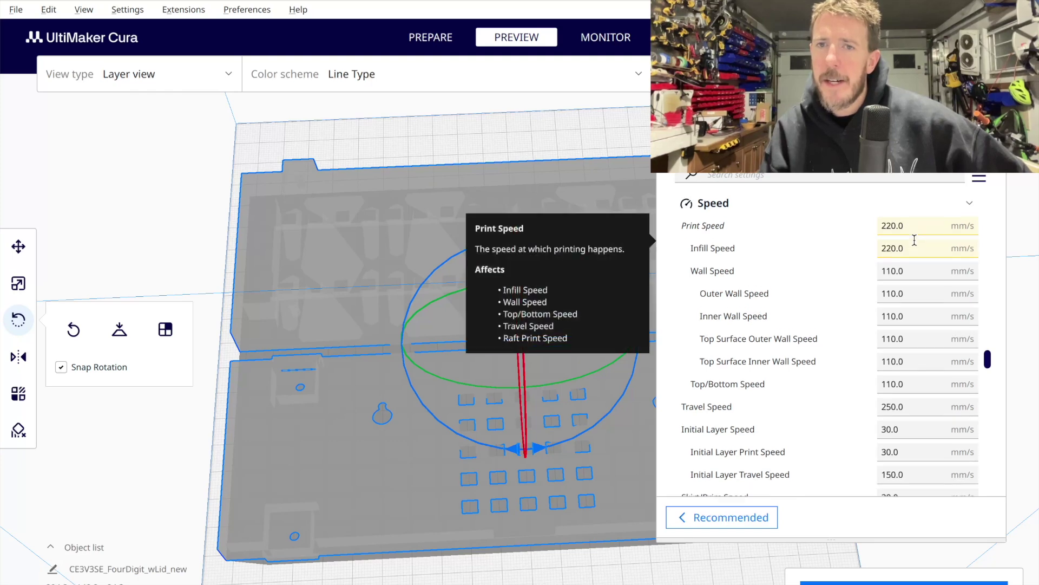
scroll(915, 239, down, 2)
scroll(914, 240, down, 1)
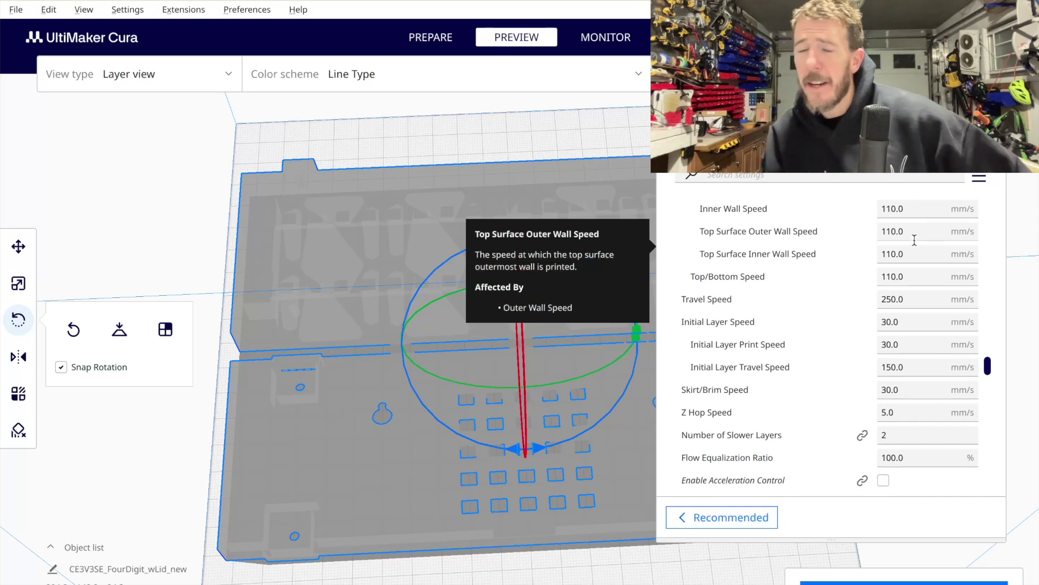
scroll(915, 243, down, 5)
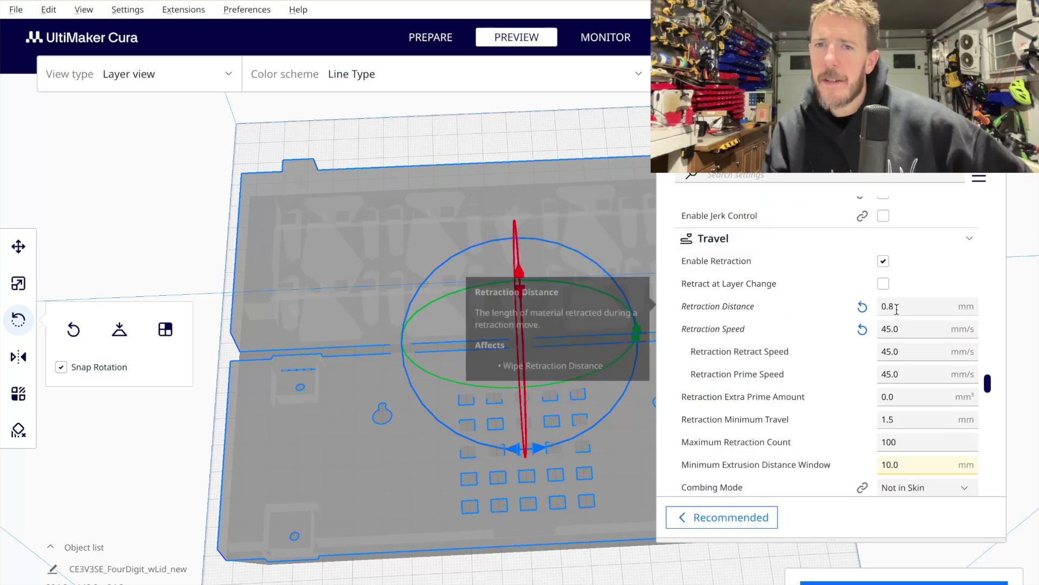
scroll(902, 323, down, 1)
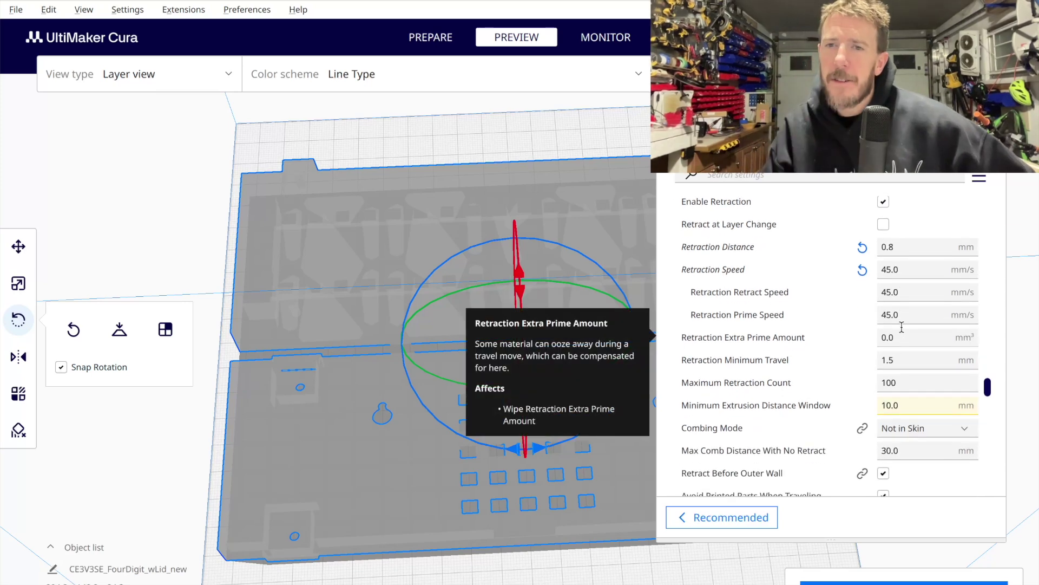
scroll(903, 368, down, 2)
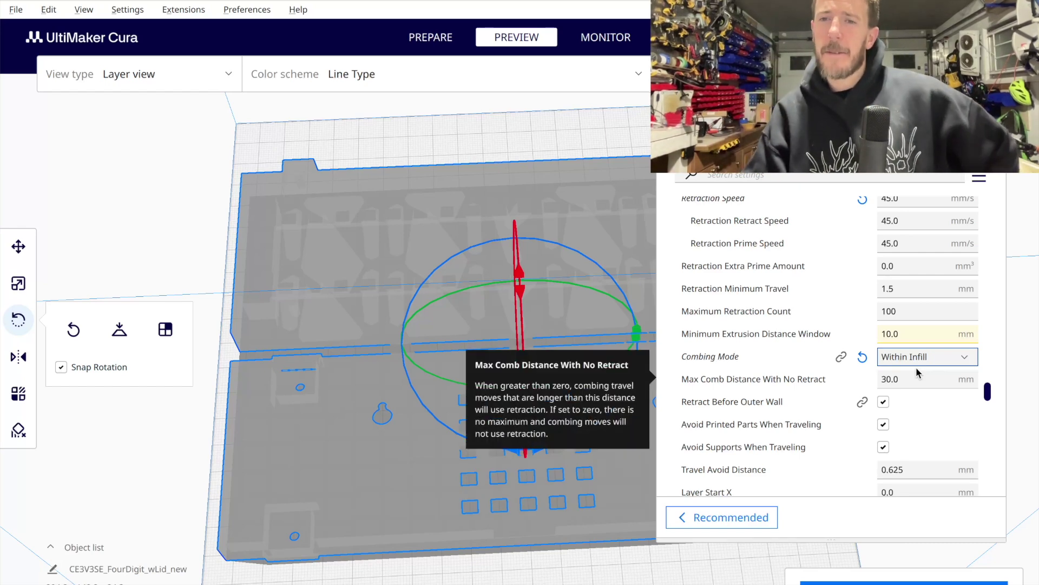
scroll(920, 428, down, 15)
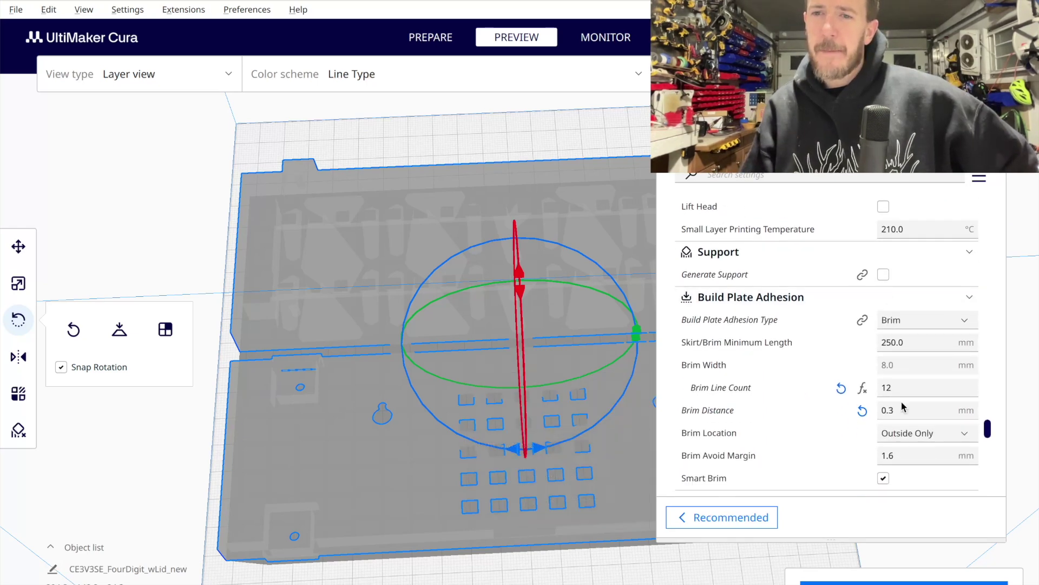
double_click(900, 386)
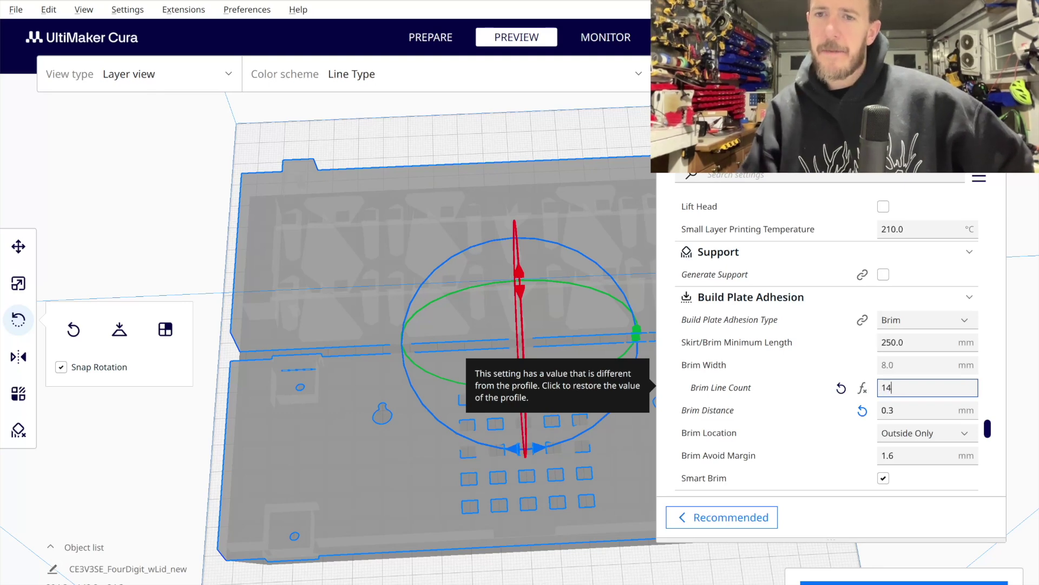
text(14)
Set Brim Distance to 0.2 mm and tilt the view over the re-sliced case.
scroll(892, 426, down, 1)
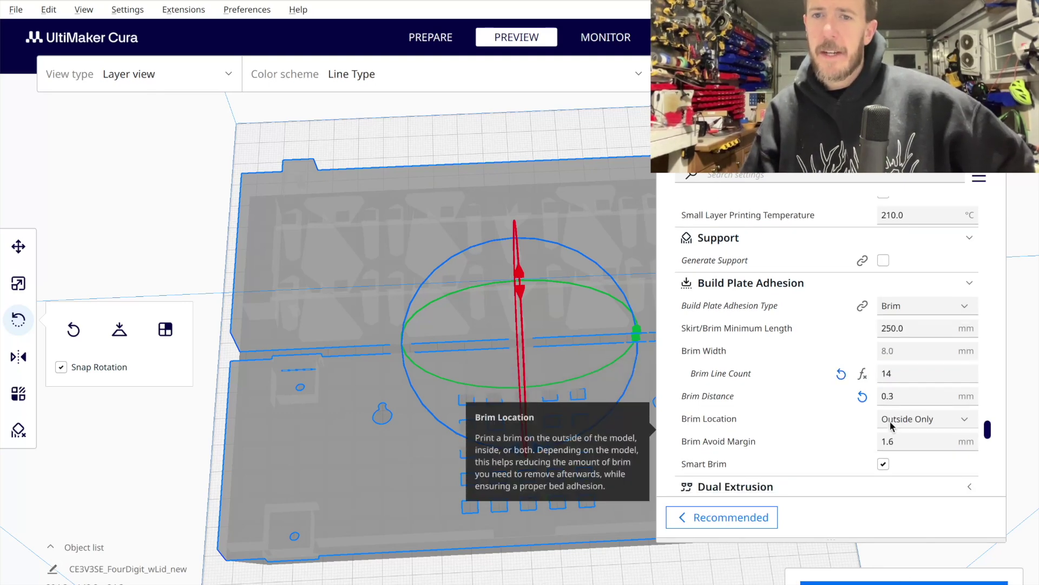
click(889, 391)
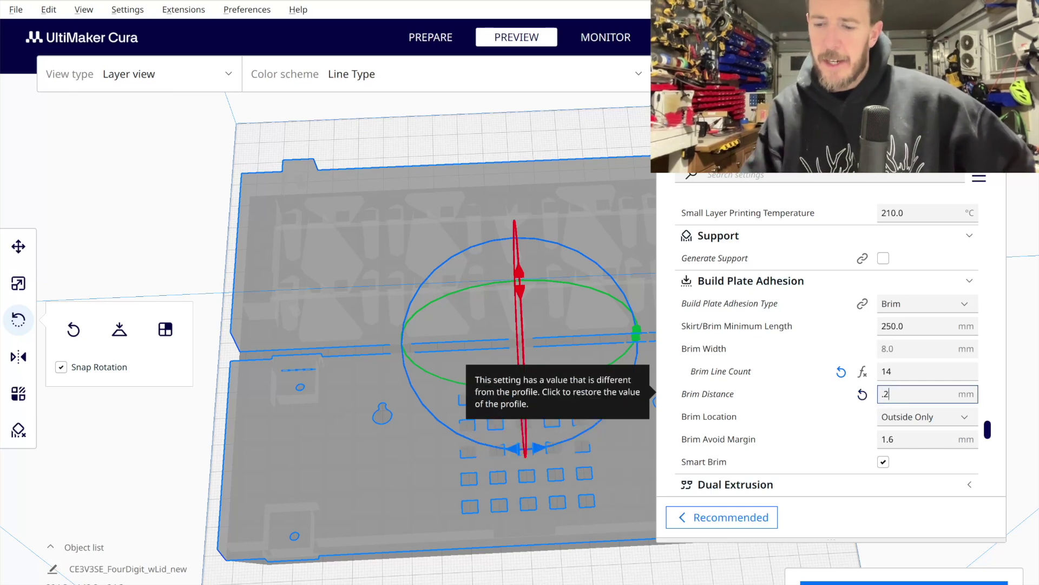
text(.25)
key(Return)
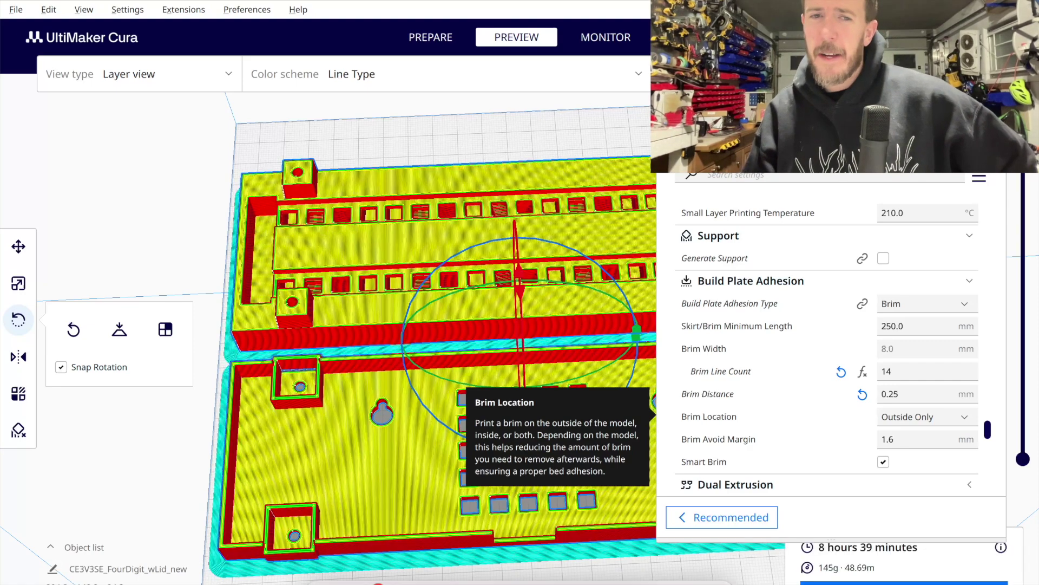
click(920, 394)
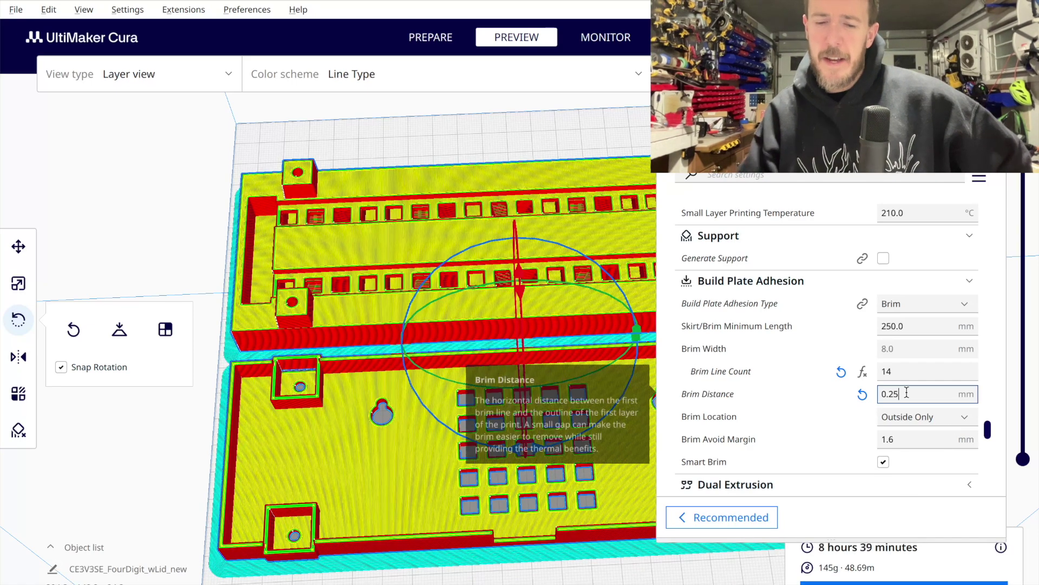
key(BackSpace)
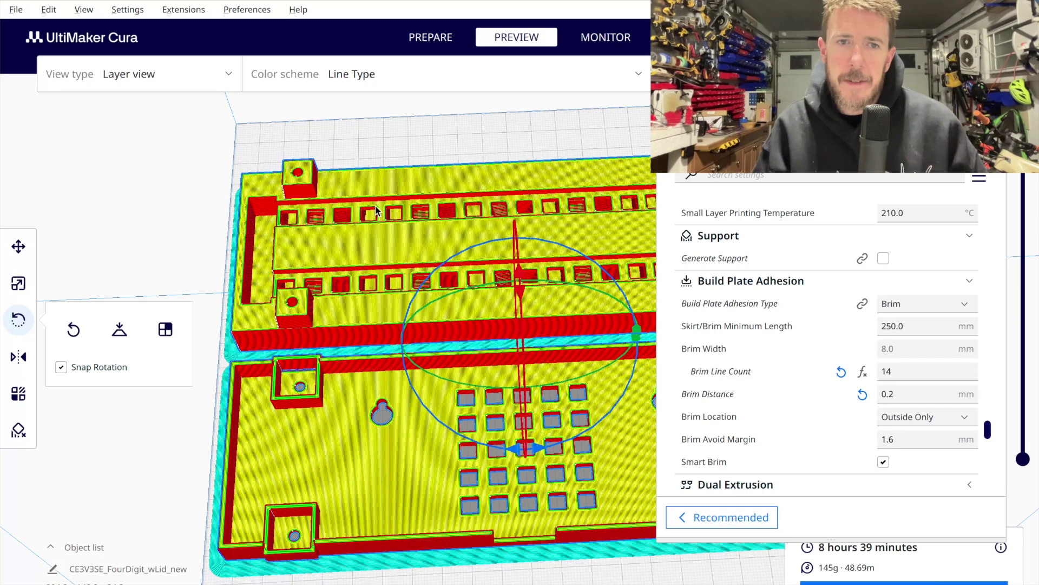
right_drag(377, 217, 375, 301)
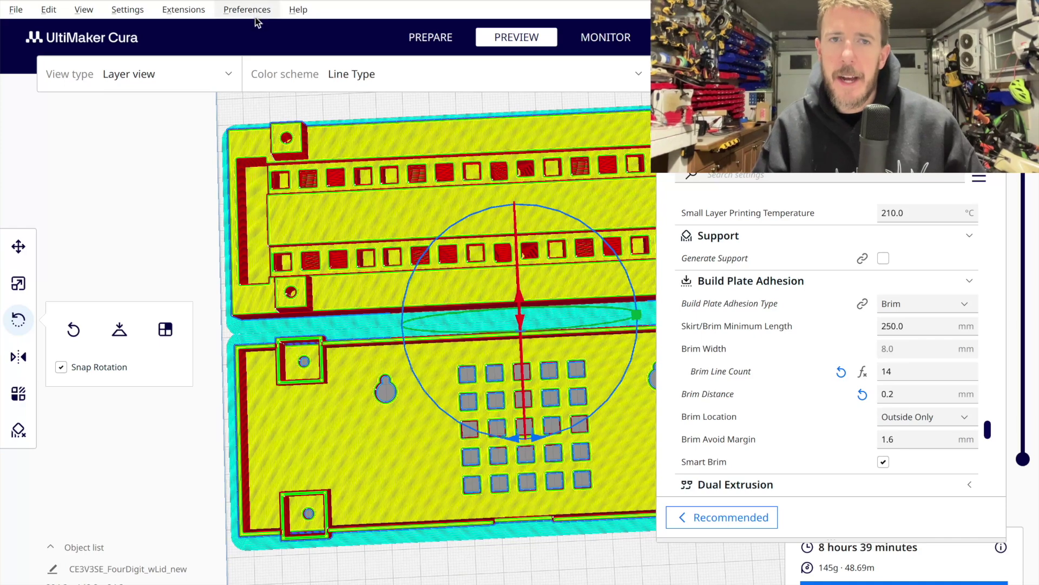
Flip the preview between layers 1 and 4 to see the digit outlines, ending on layer 1.
drag(1023, 163, 1028, 536)
key(Up)
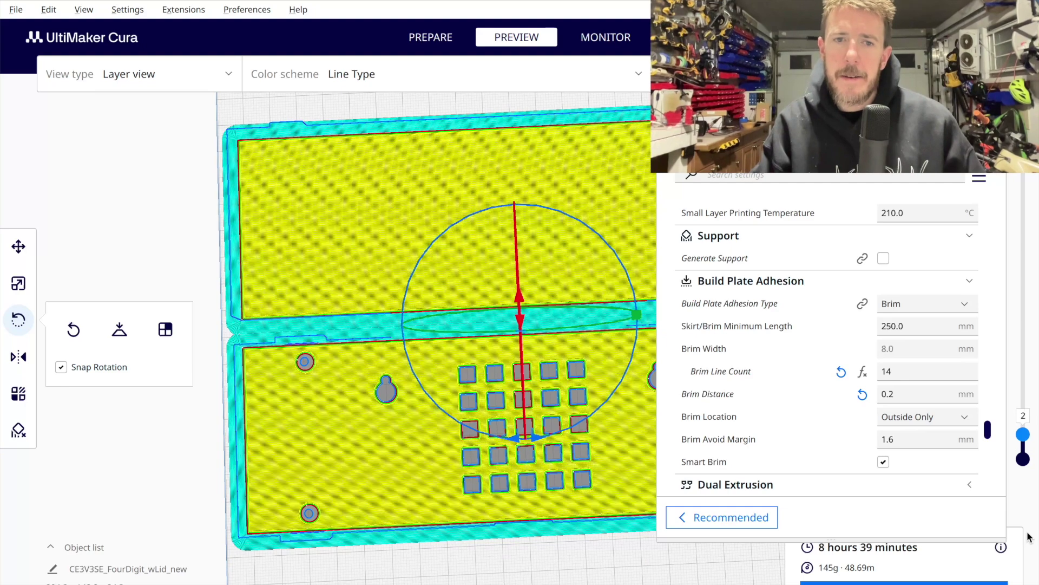
key(Up)
key(Up)
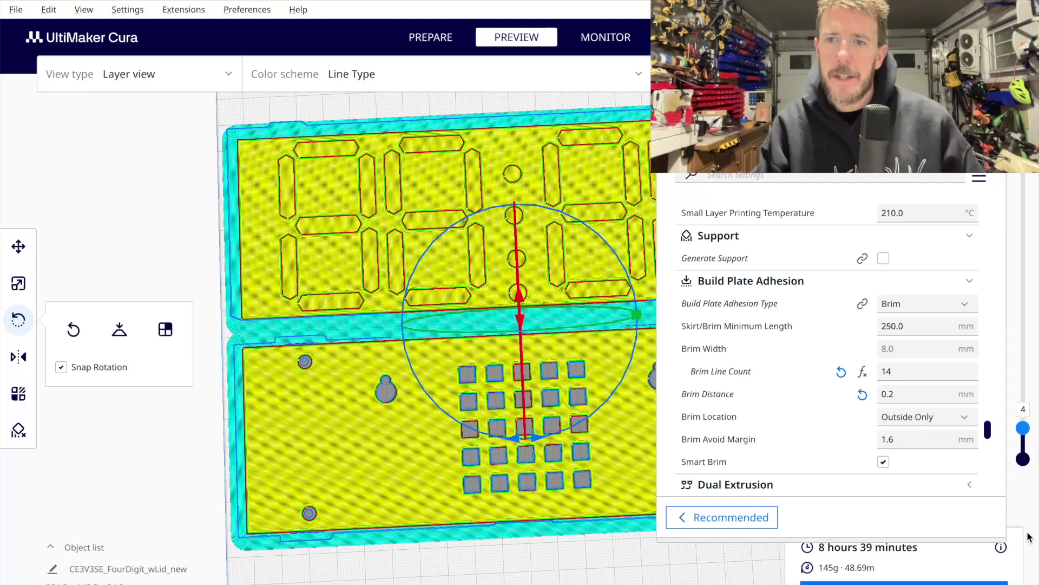
key(Down)
key(Down)
key(Down)
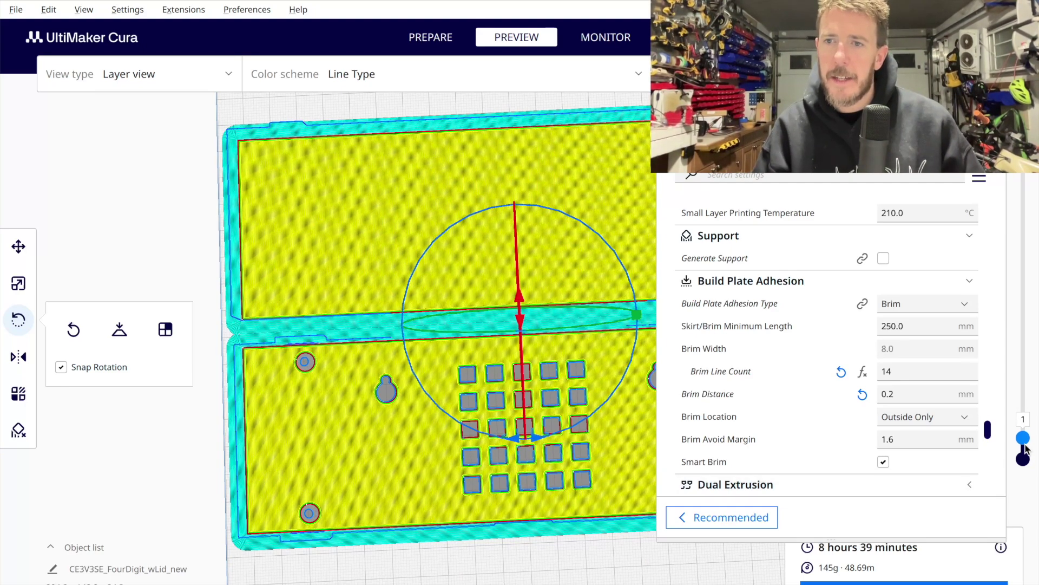
key(Up)
key(Up)
key(Up)
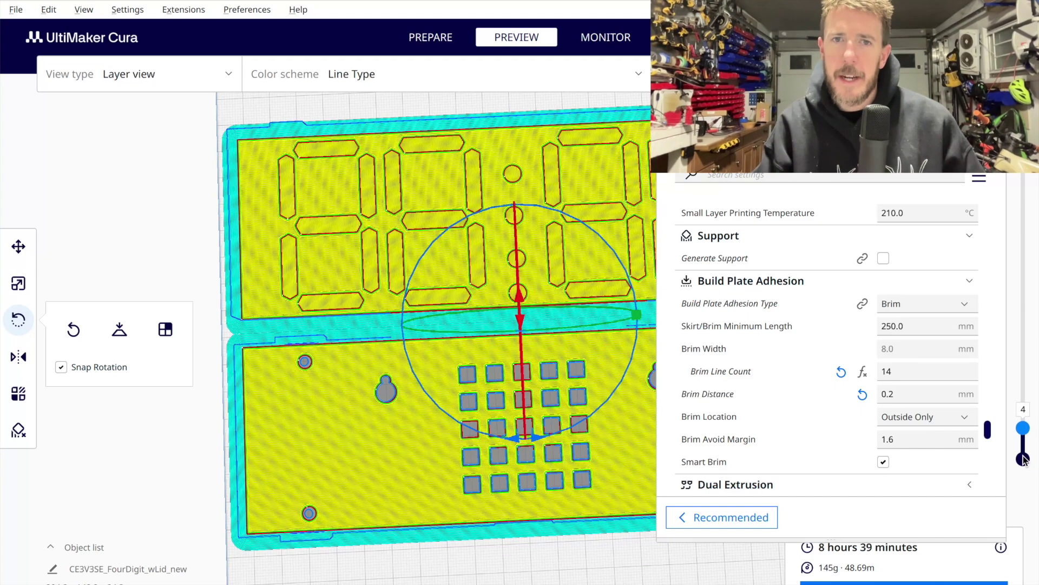
key(Down)
key(Down)
key(Down)
key(Up)
key(Up)
key(Up)
key(Down)
key(Down)
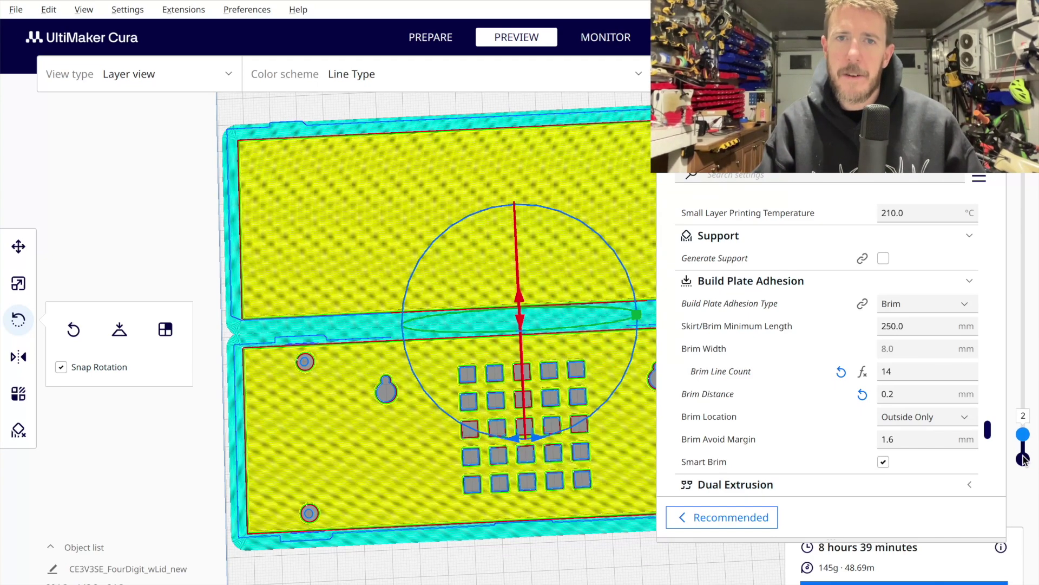
key(Up)
key(Down)
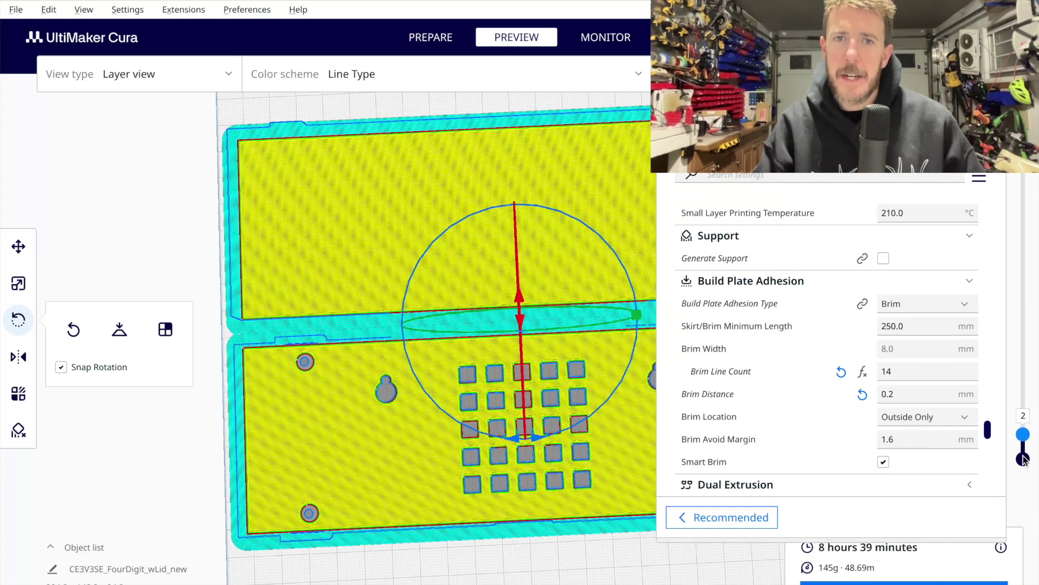
key(Up)
key(Up)
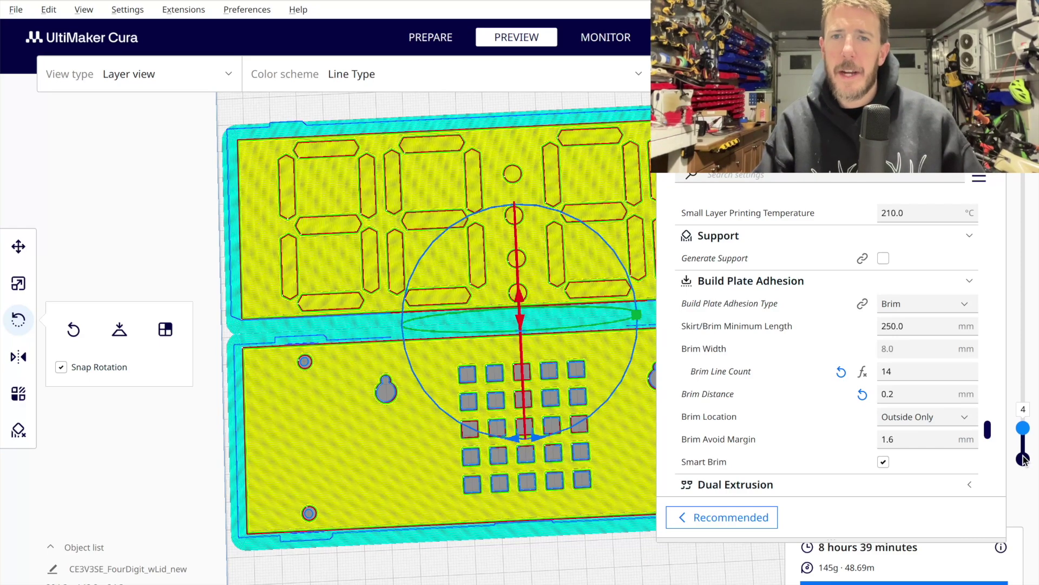
key(Down)
key(Down)
key(Down)
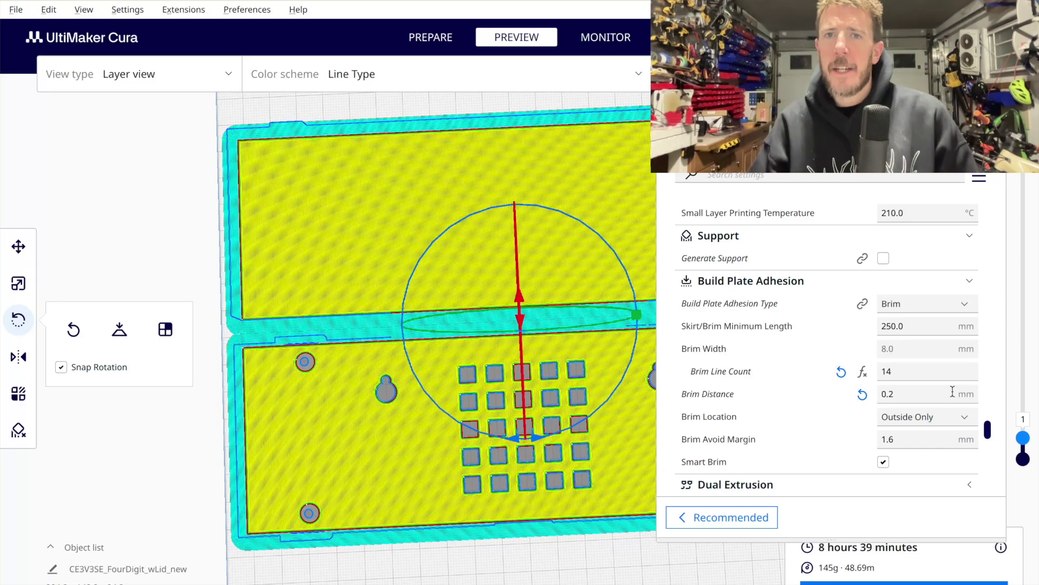
Add a Pause at height post-processing script at layer 3 using the Repetier/OctoPrint method.
click(184, 10)
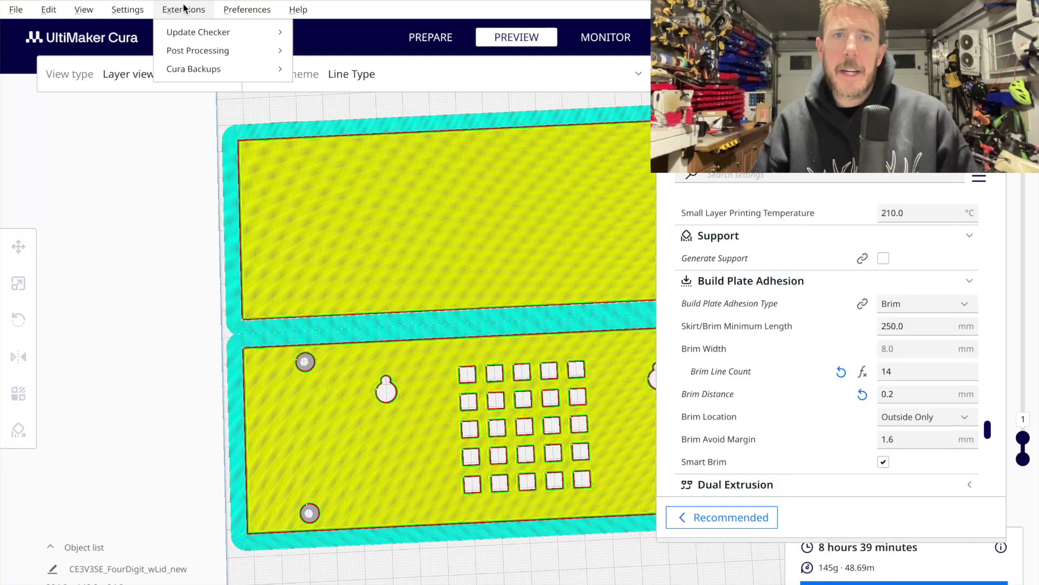
mouse_move(186, 49)
click(317, 57)
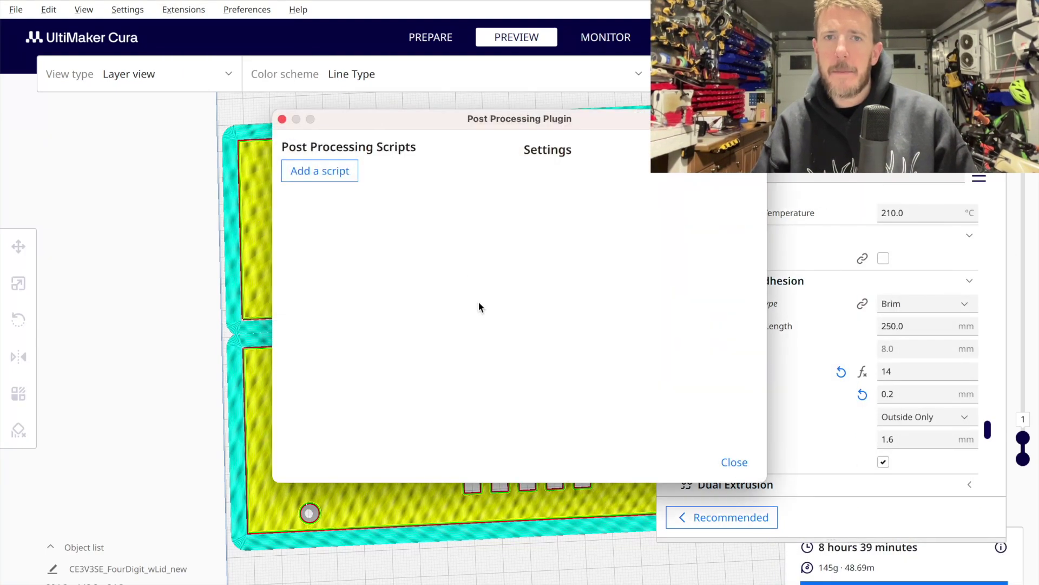
click(293, 171)
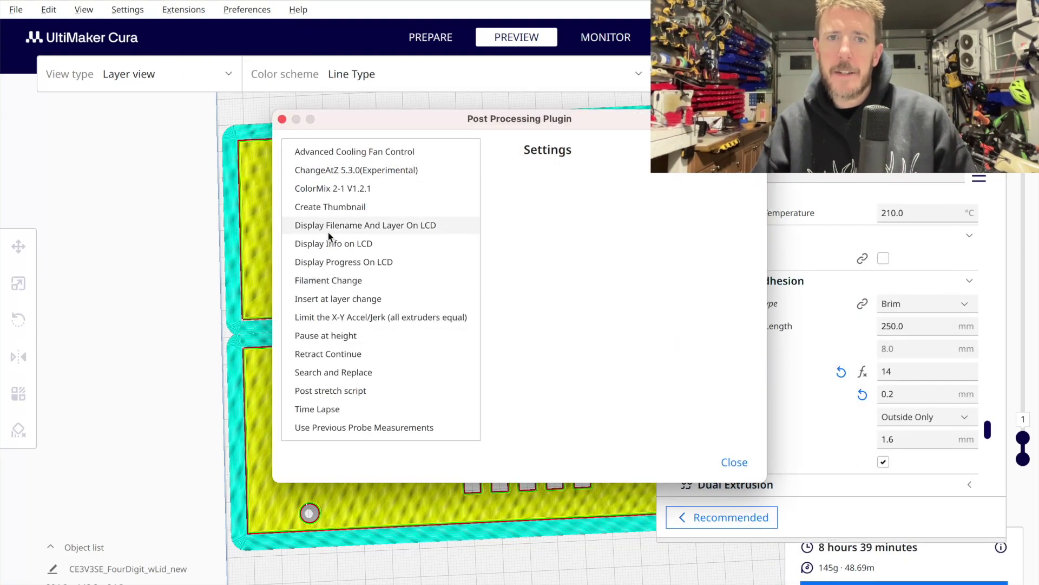
click(323, 335)
double_click(680, 185)
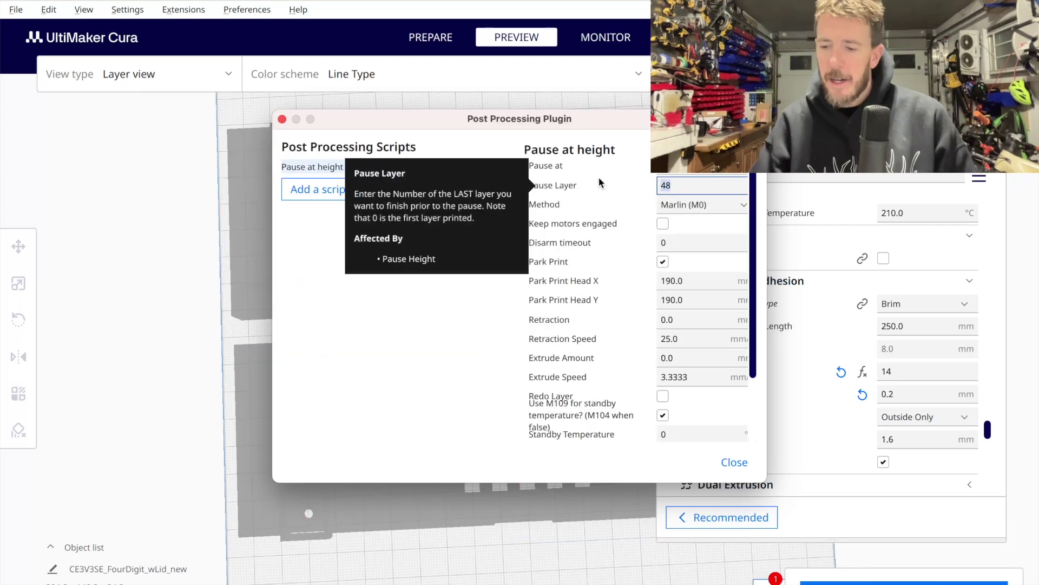
text(3)
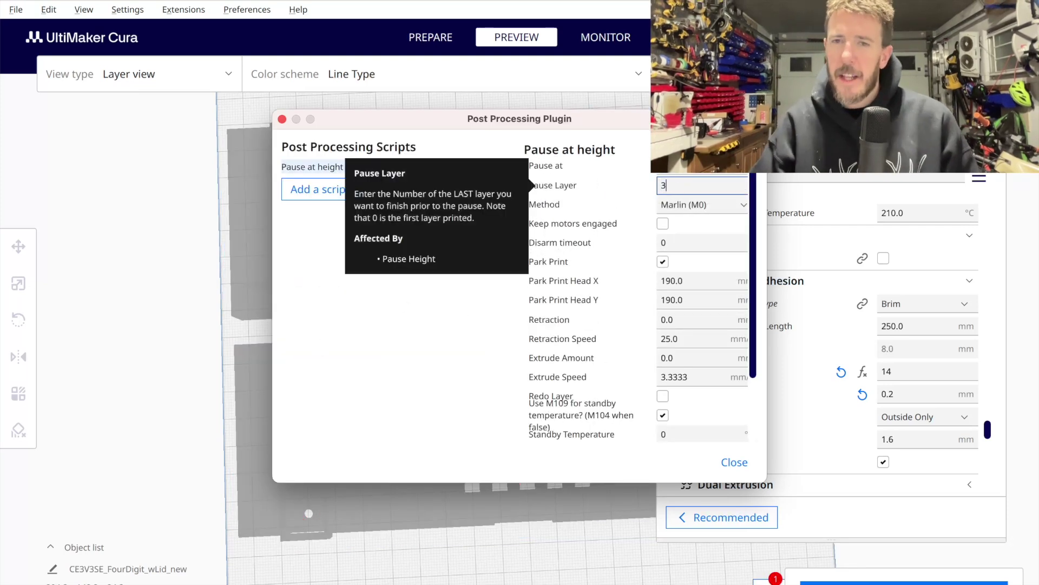
click(687, 204)
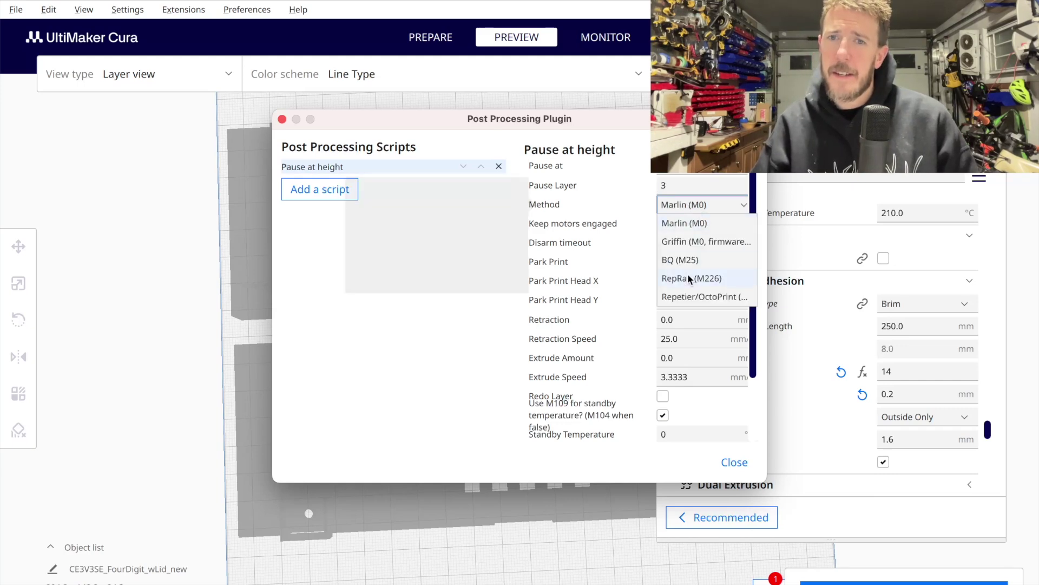
click(699, 297)
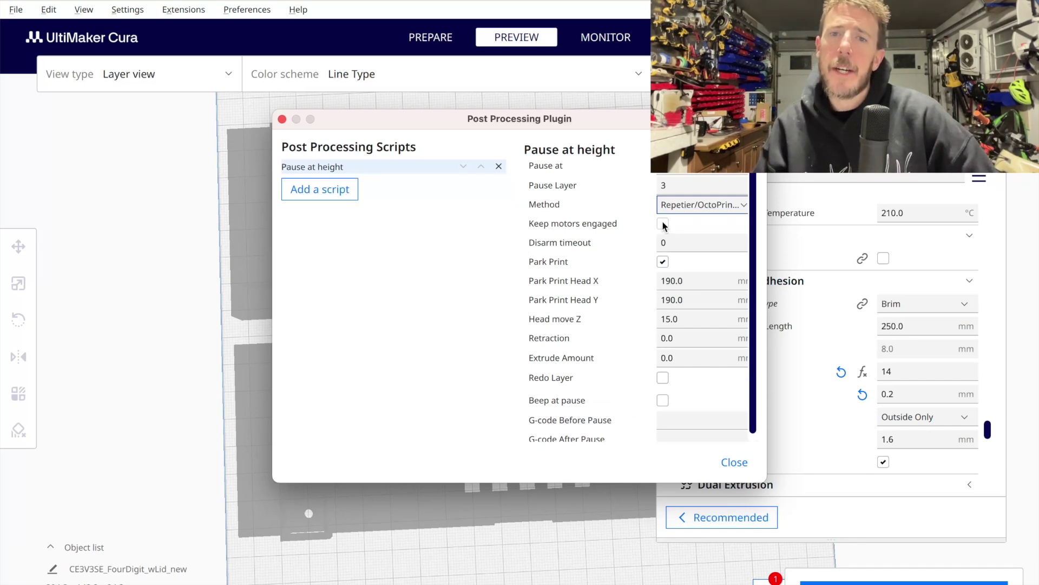
Keep motors engaged, set retraction to 20 mm, enable the beep, and close the scripts window.
click(682, 206)
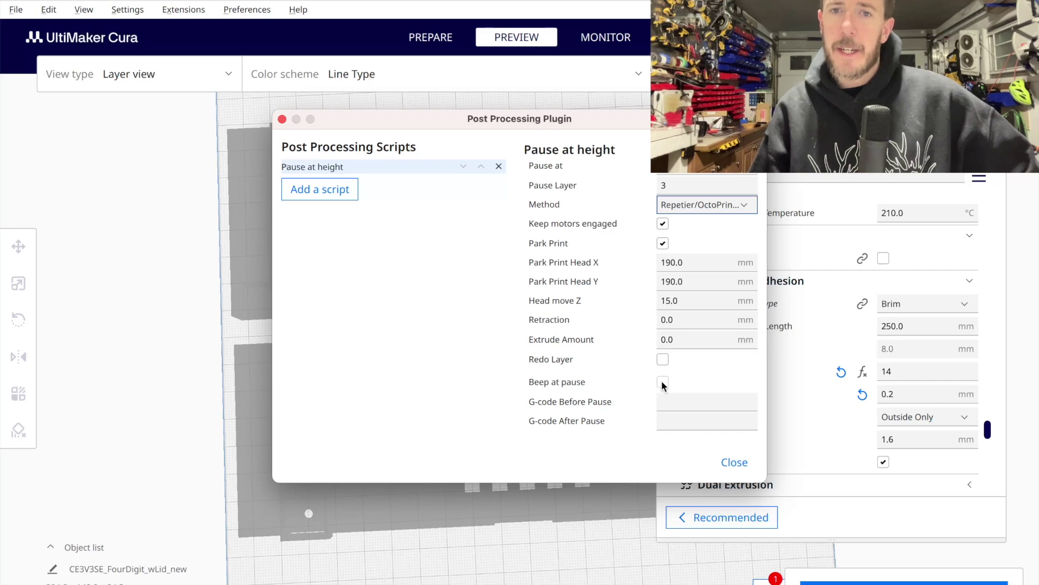
click(674, 320)
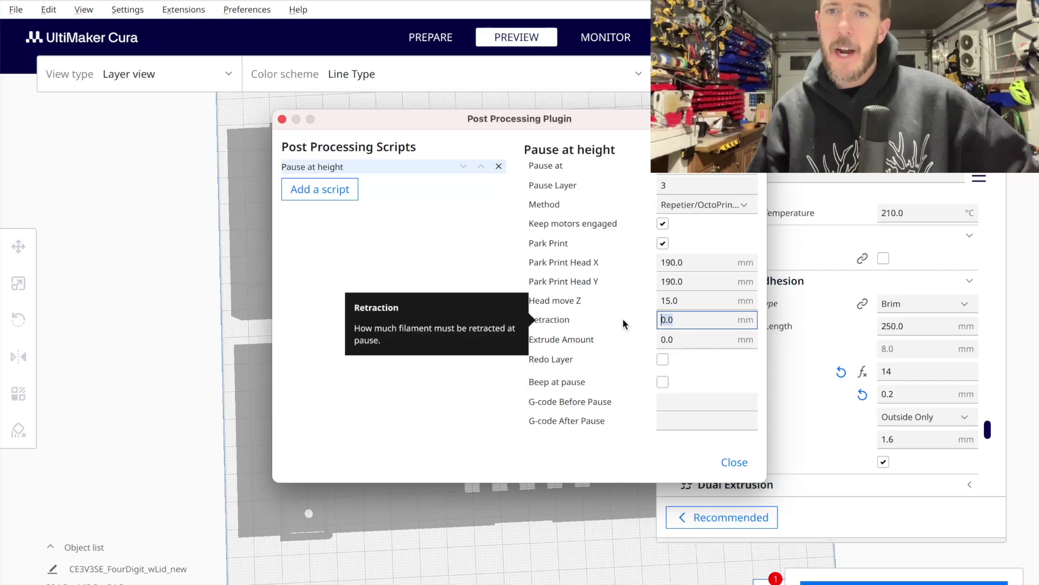
text(20)
click(697, 340)
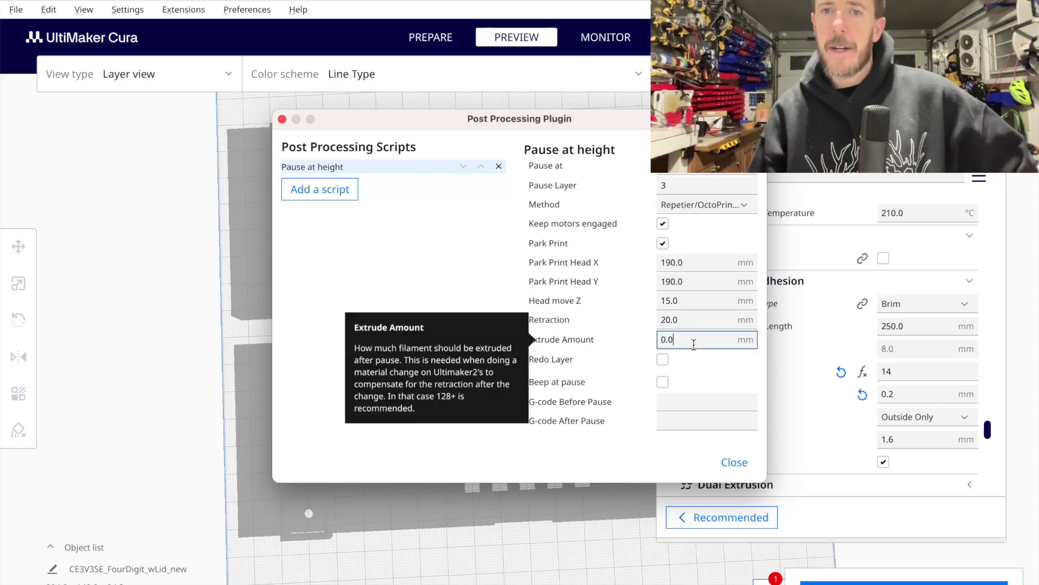
click(663, 382)
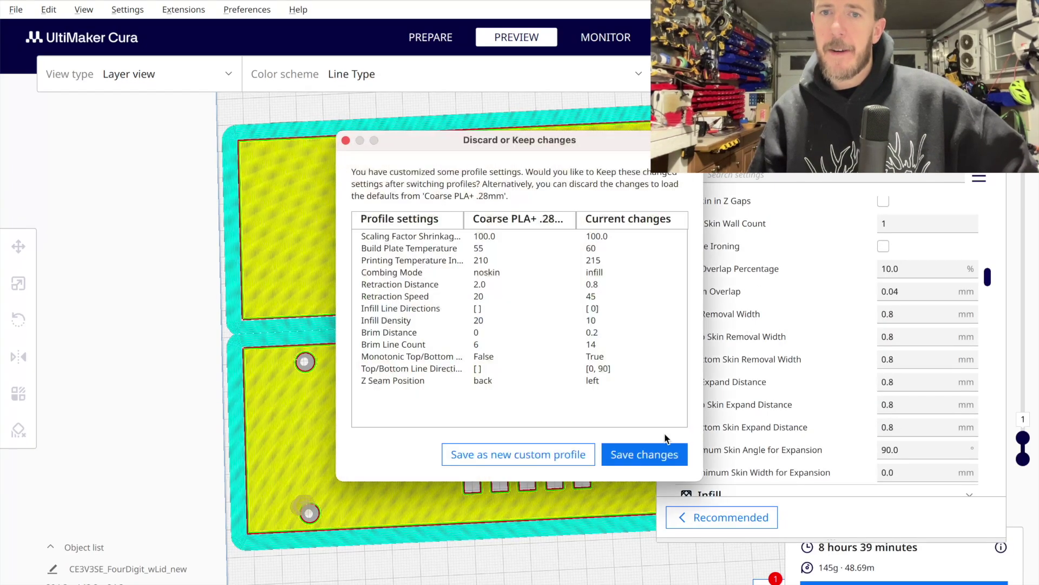
click(643, 452)
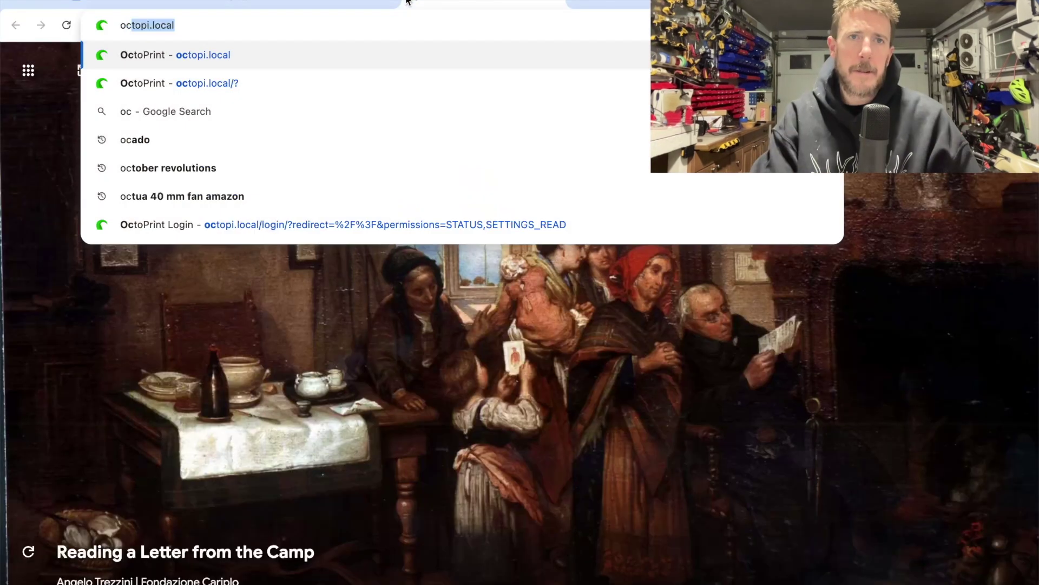
Load octopi.local in Chrome, retrying from a new tab to reach the OctoPrint dashboard.
key(Return)
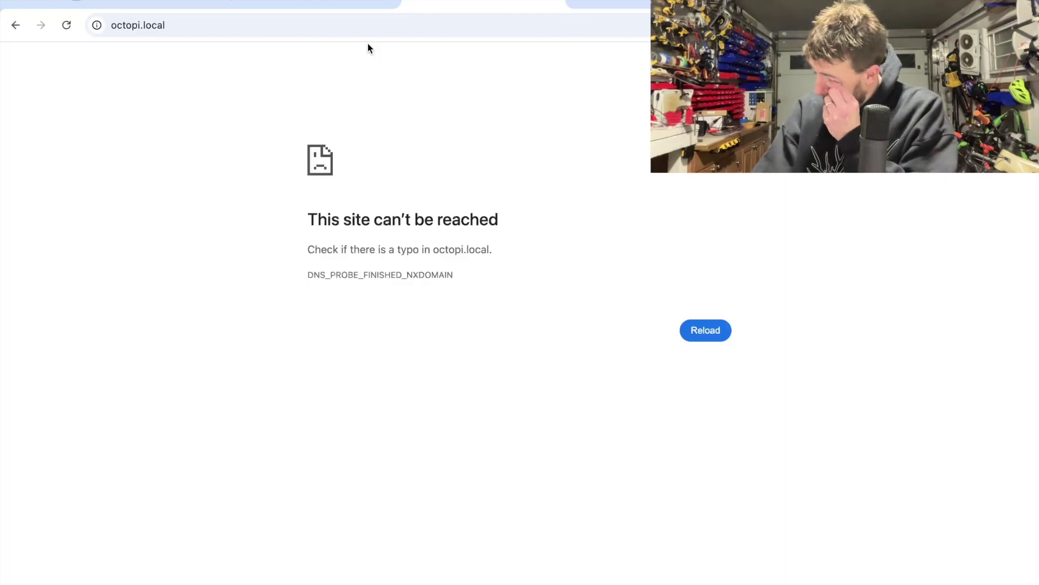
key(ctrl+t)
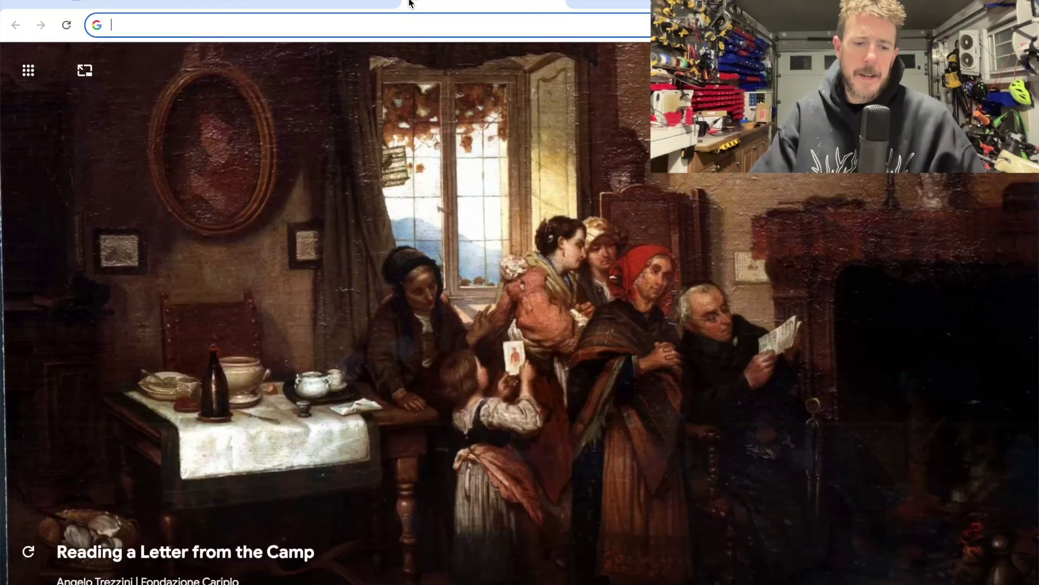
text(oct)
key(Return)
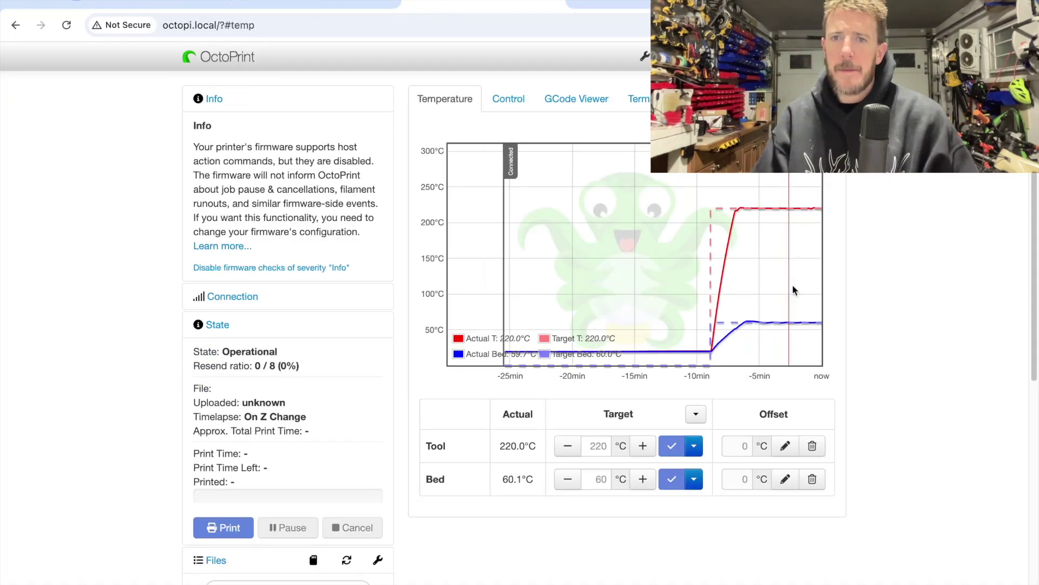
Extrude 50 mm of filament from the Control tab, then return to the Temperature graph.
click(505, 97)
double_click(620, 431)
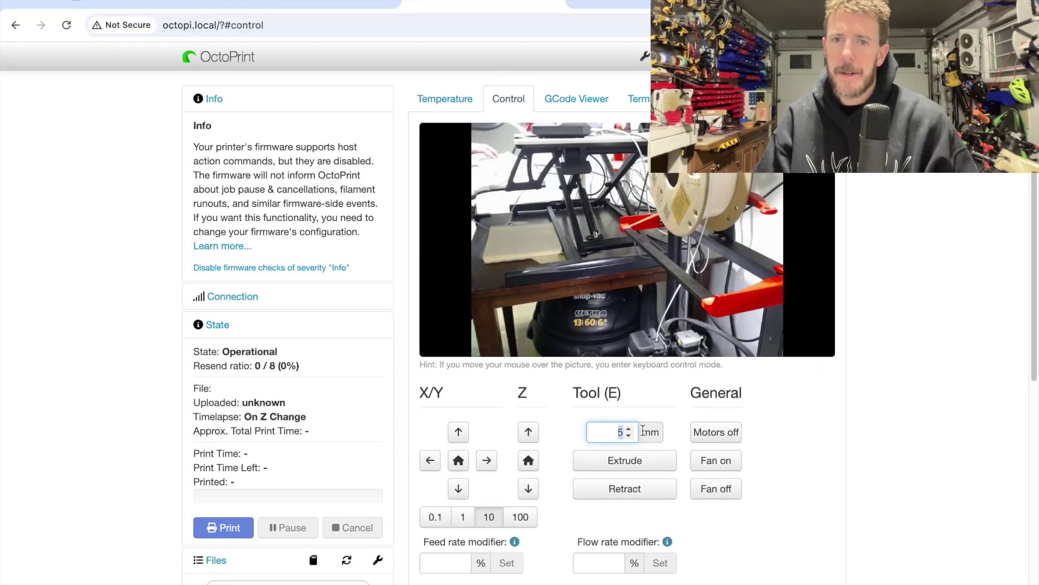
text(50)
click(653, 463)
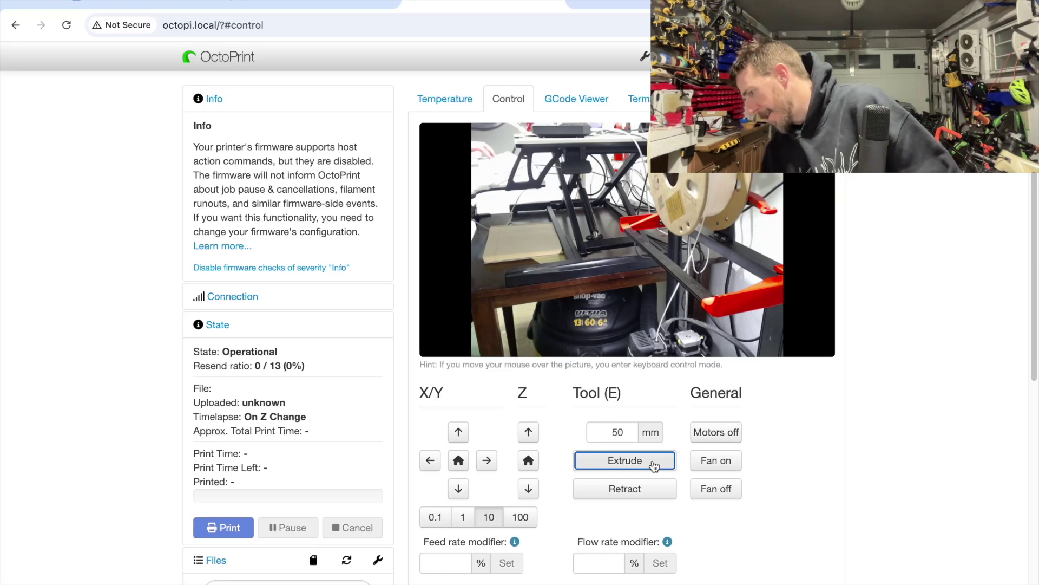
mouse_move(644, 339)
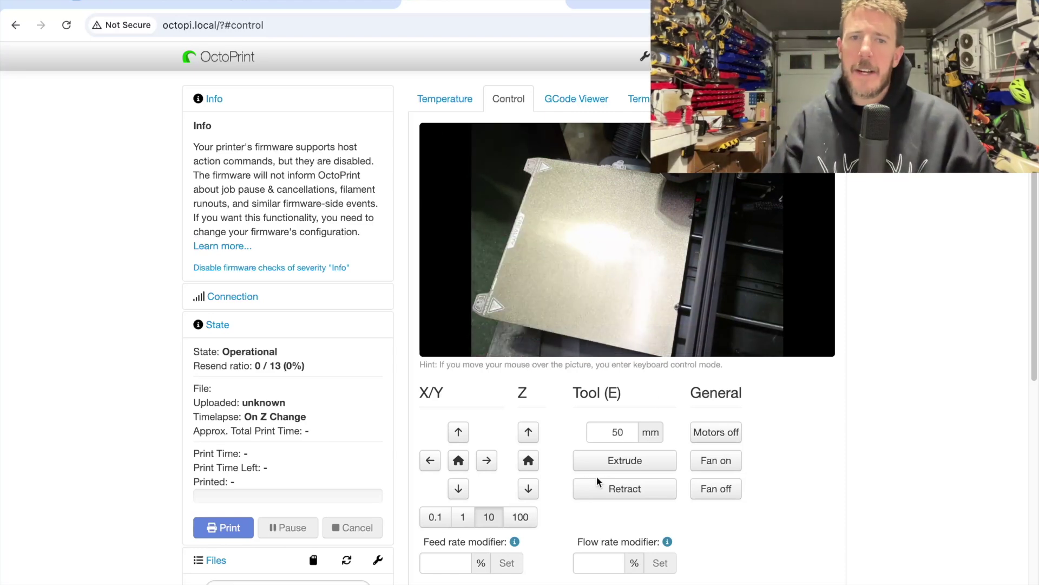
click(444, 99)
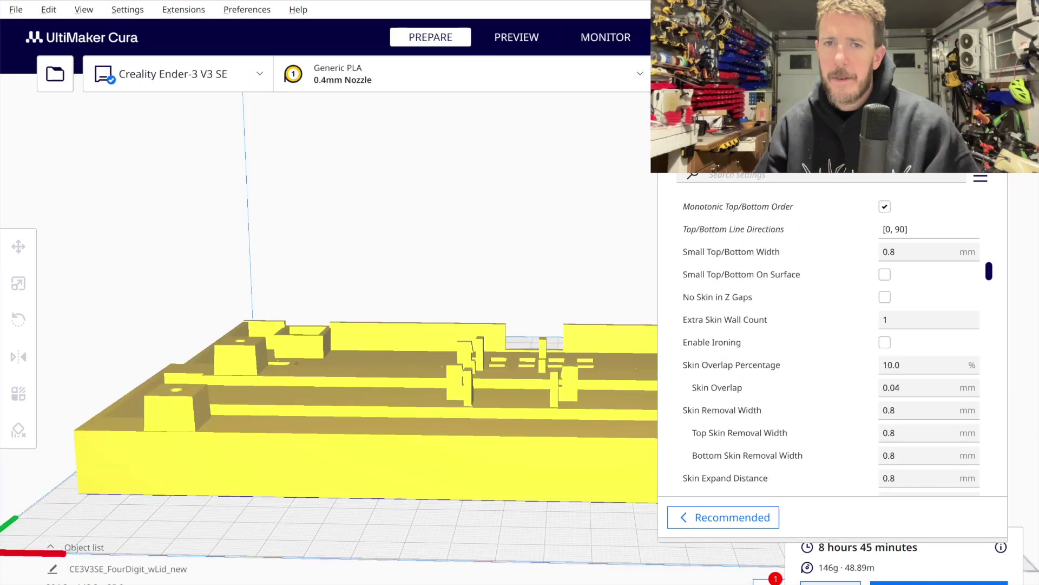
Switch to Preview and orbit to a higher view of the re-sliced clock case.
click(516, 37)
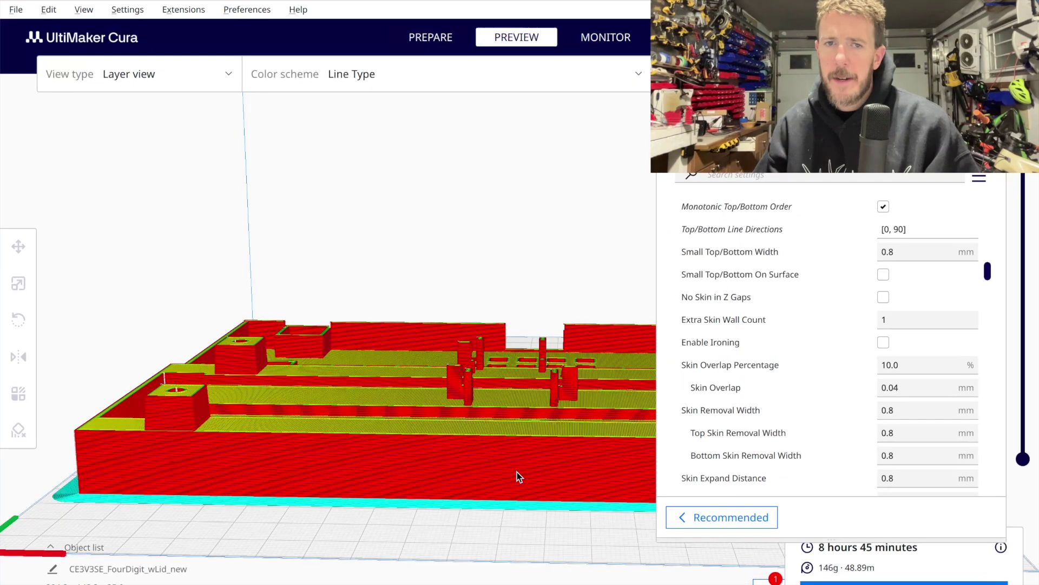
right_drag(499, 490, 433, 582)
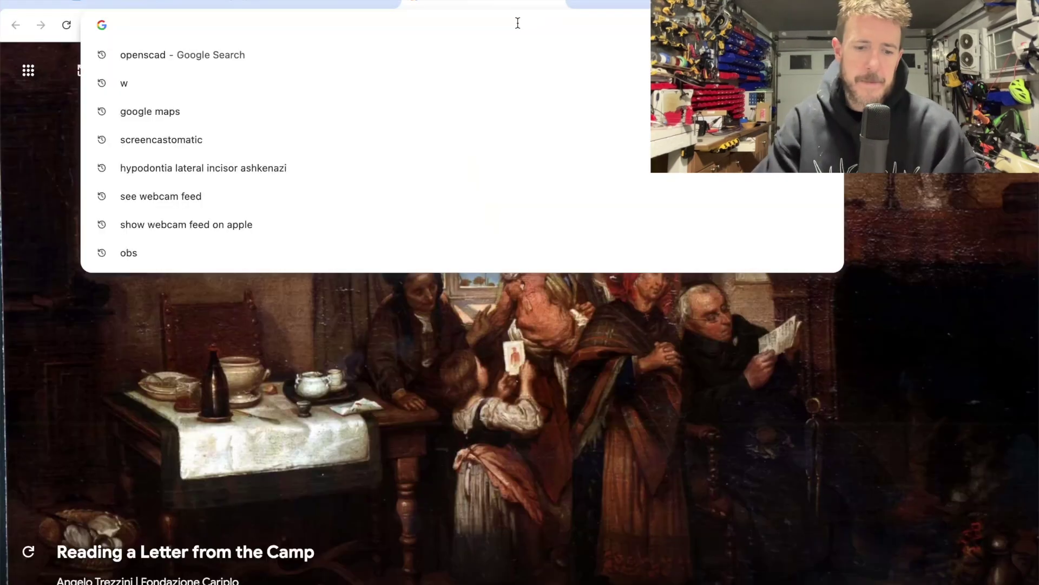
Load octopi.local in a new tab and watch the live webcam of the running print.
text(oct)
key(Return)
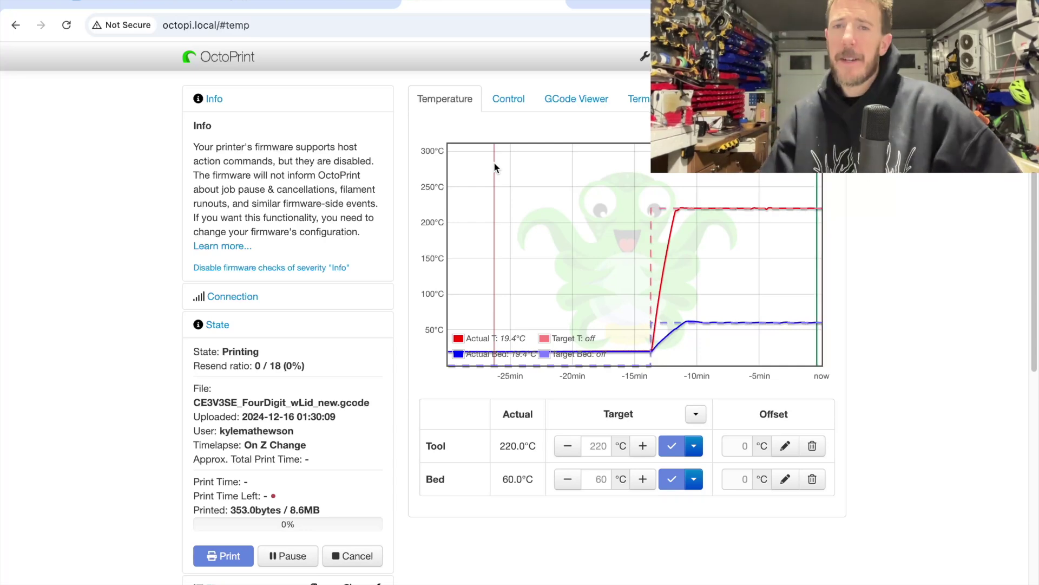
click(507, 99)
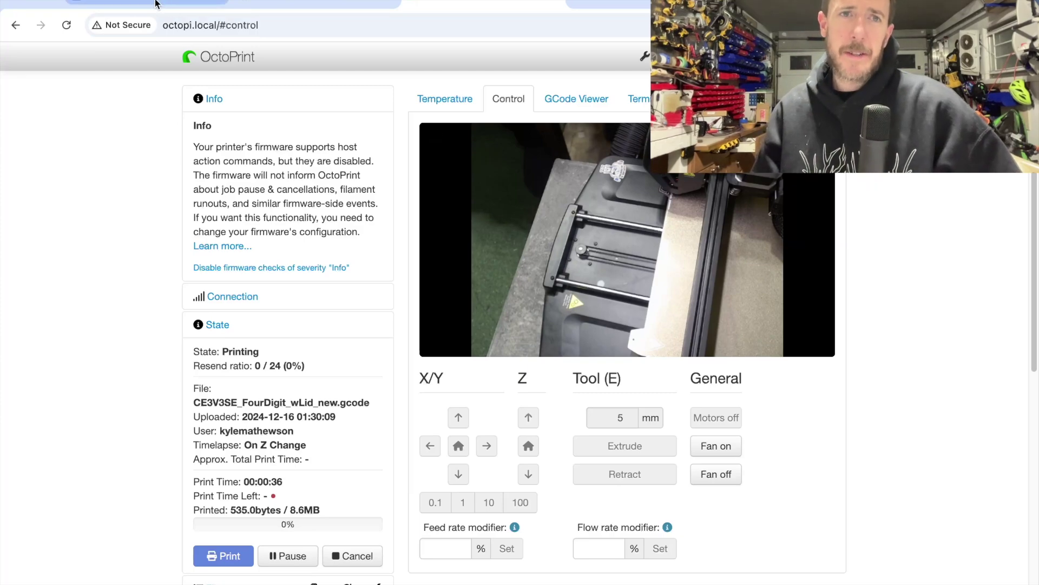
key(ctrl+Up)
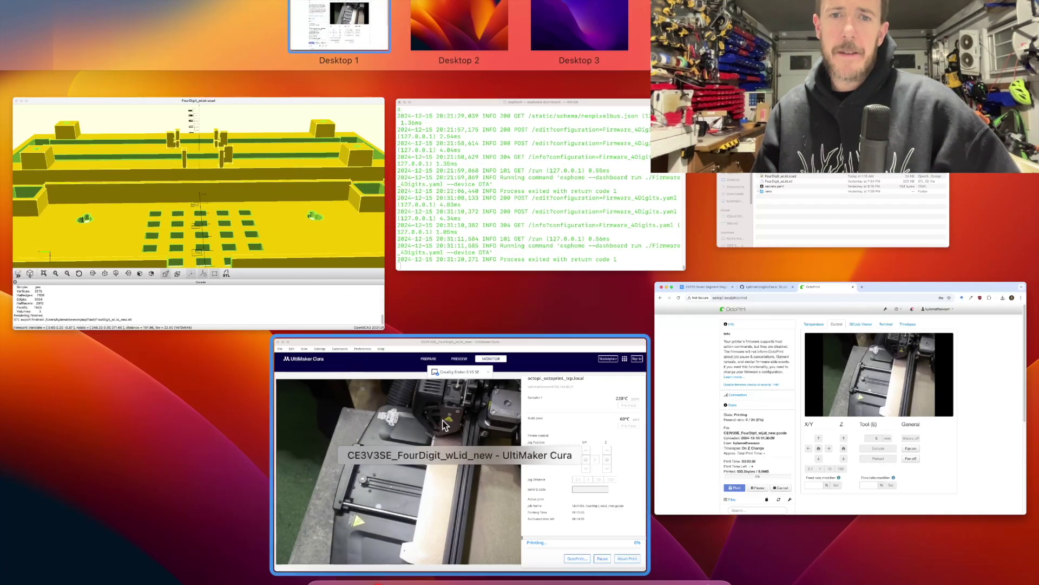
Bring Cura forward in Preview and recheck the layer-3 pause script in the post-processing window.
click(373, 358)
click(517, 37)
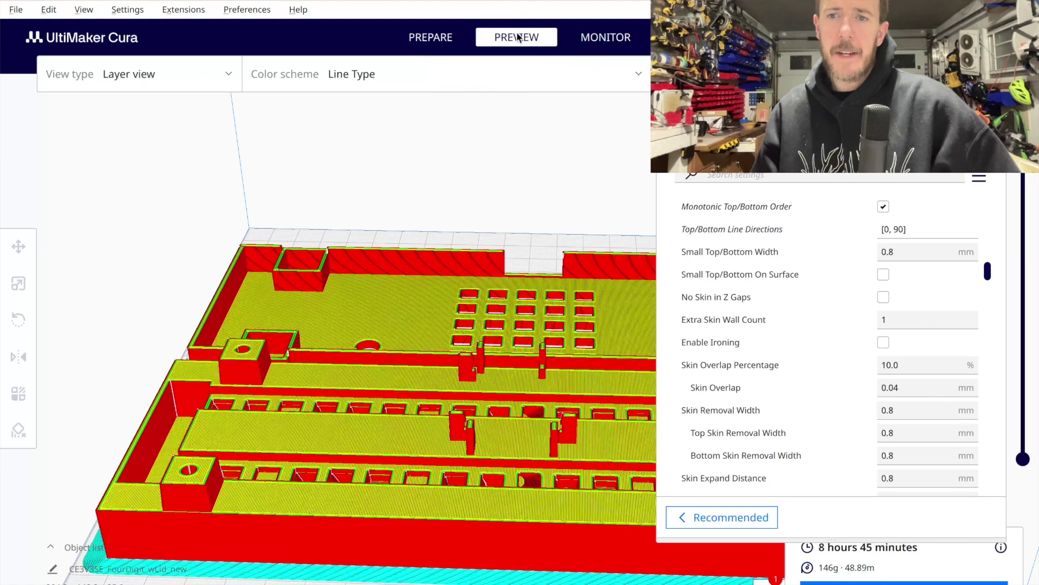
click(771, 575)
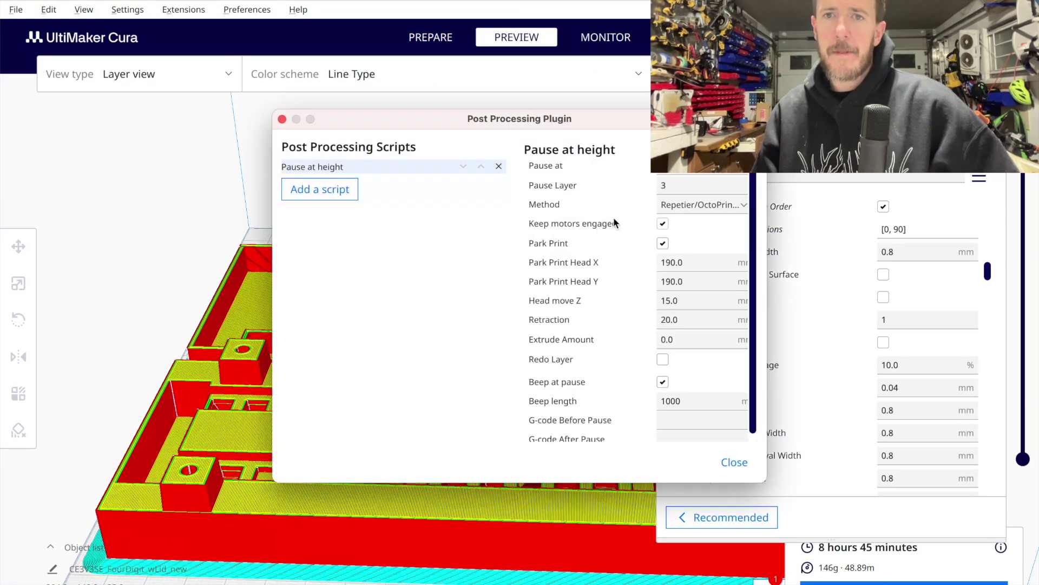
click(735, 463)
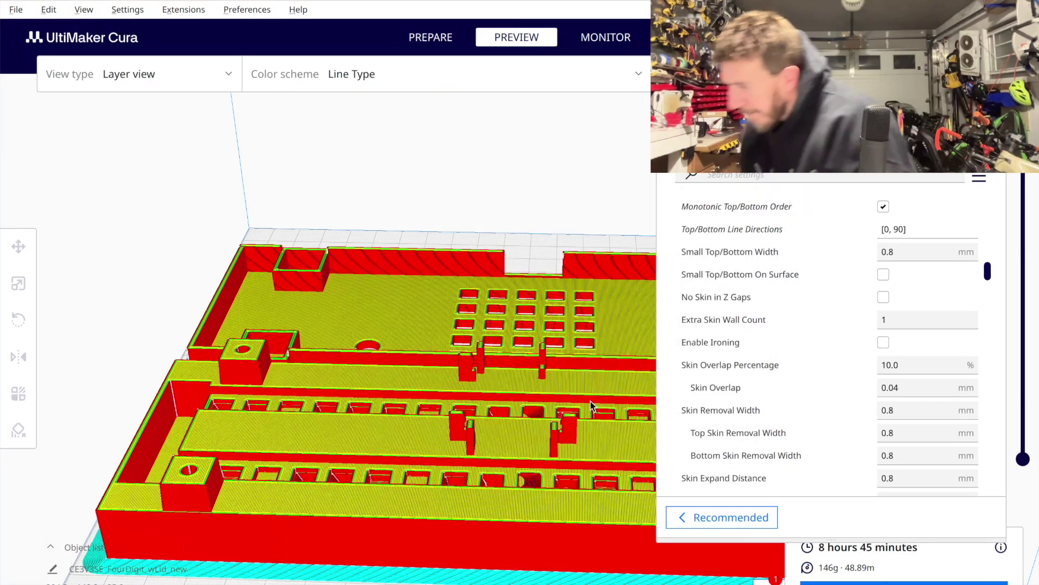